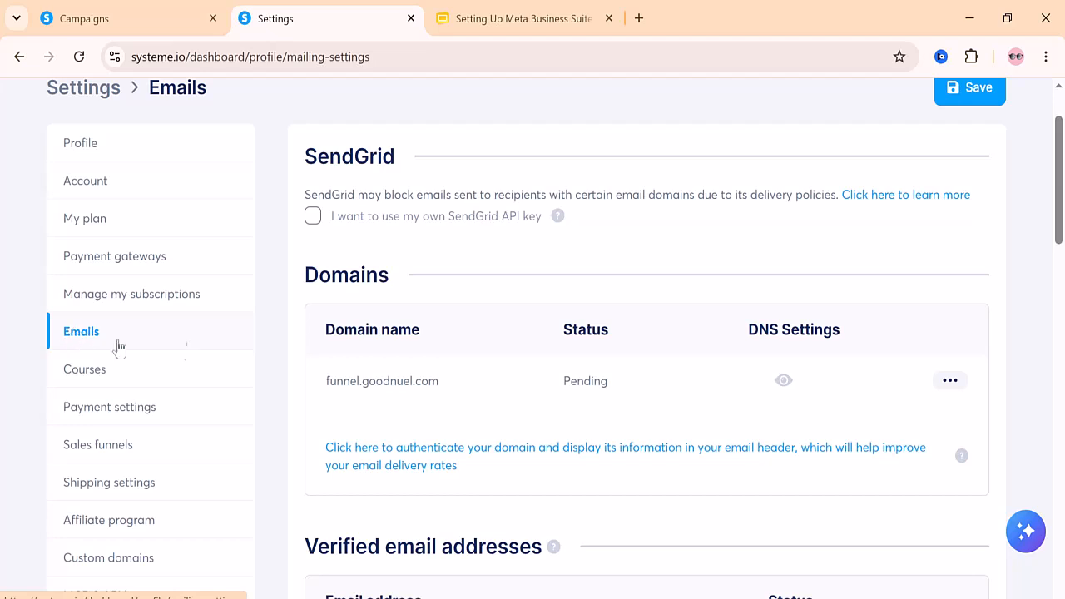
Open the DNS settings of the pending domain funnel.goodnuel.com in the email settings
scroll(586, 403, down, 1)
scroll(587, 403, down, 2)
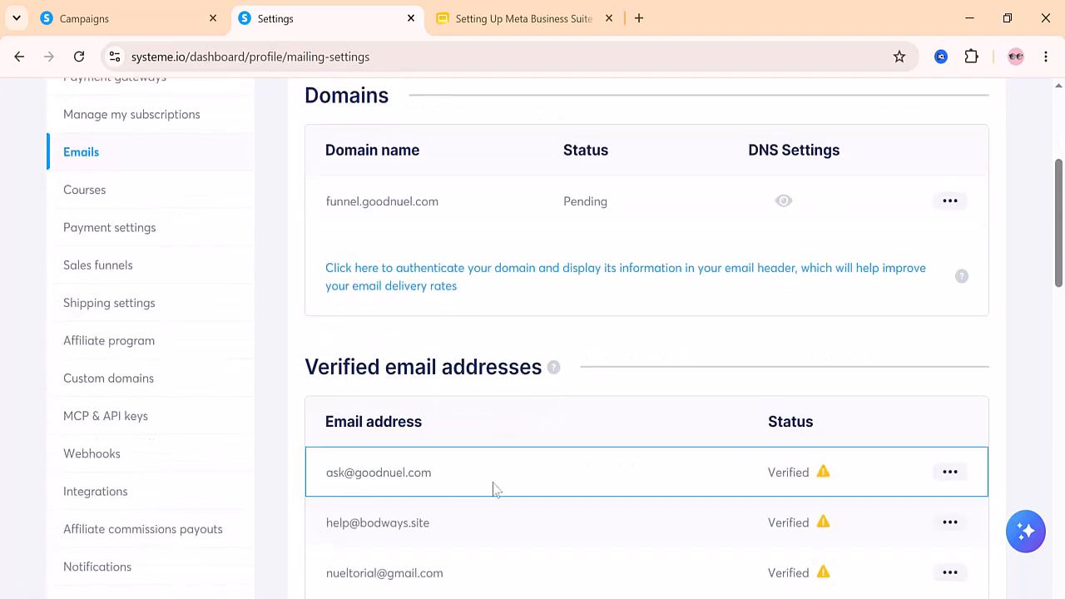
scroll(757, 487, up, 1)
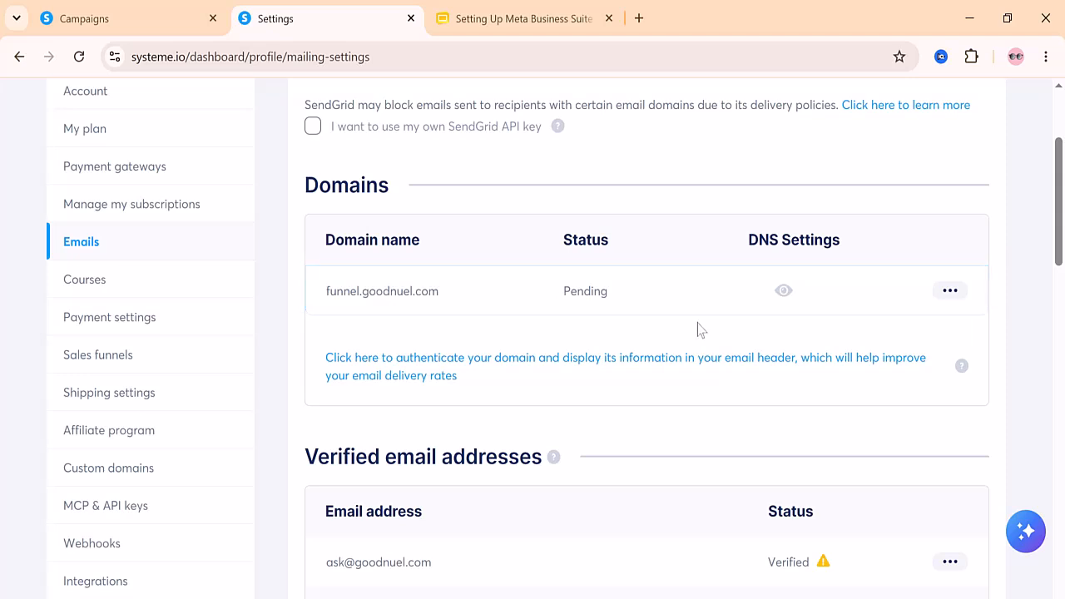
click(785, 292)
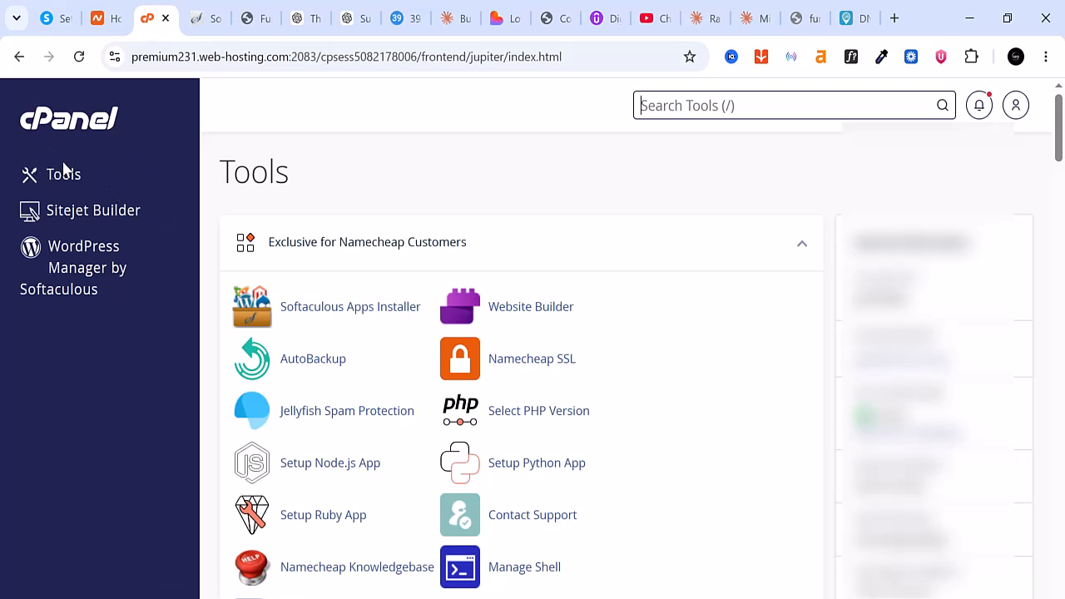
Open the Zone Editor in cPanel and manage the zone records for goodnuel.com
scroll(358, 315, down, 3)
scroll(358, 312, down, 2)
scroll(361, 304, down, 4)
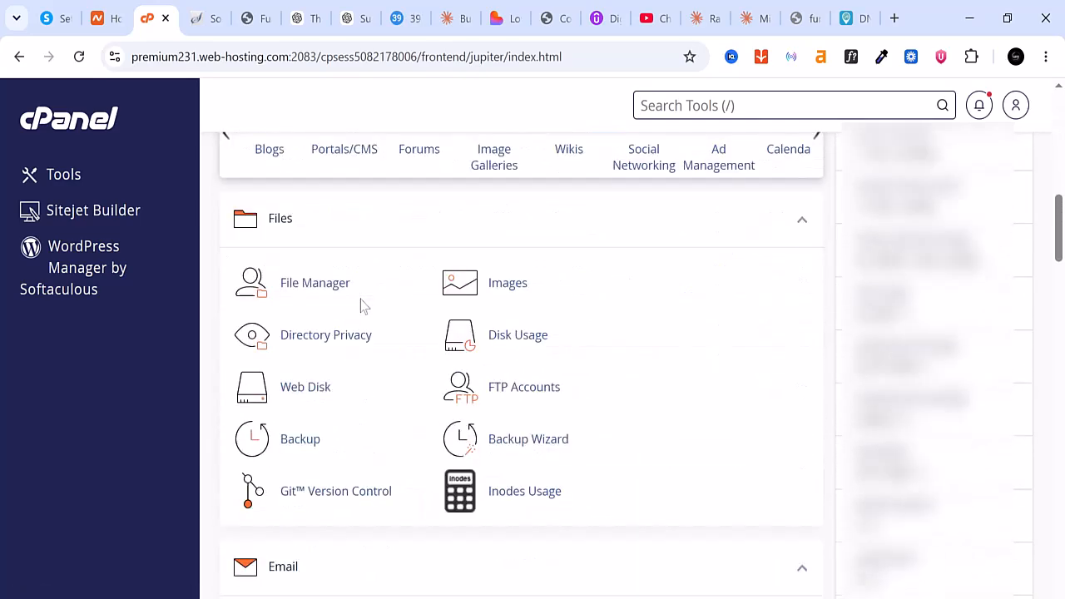
scroll(361, 307, down, 11)
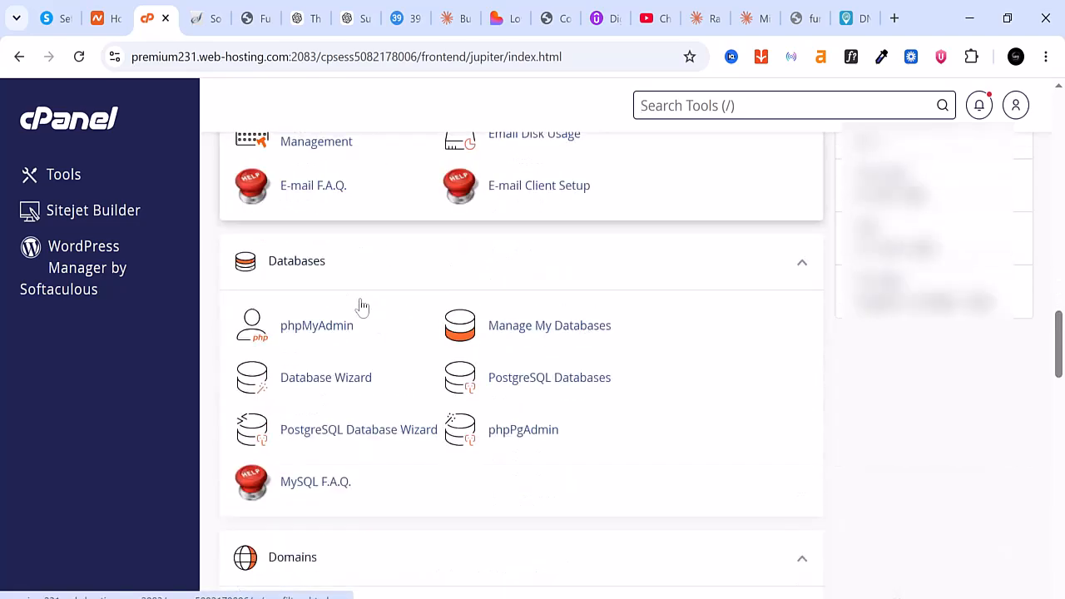
scroll(361, 307, down, 2)
scroll(361, 304, down, 2)
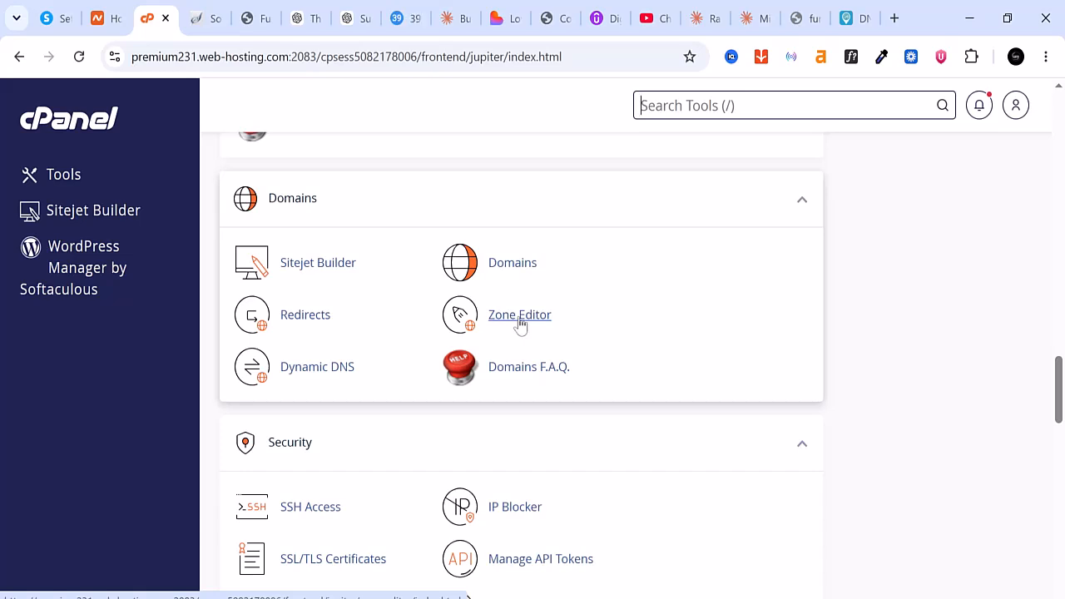
click(517, 324)
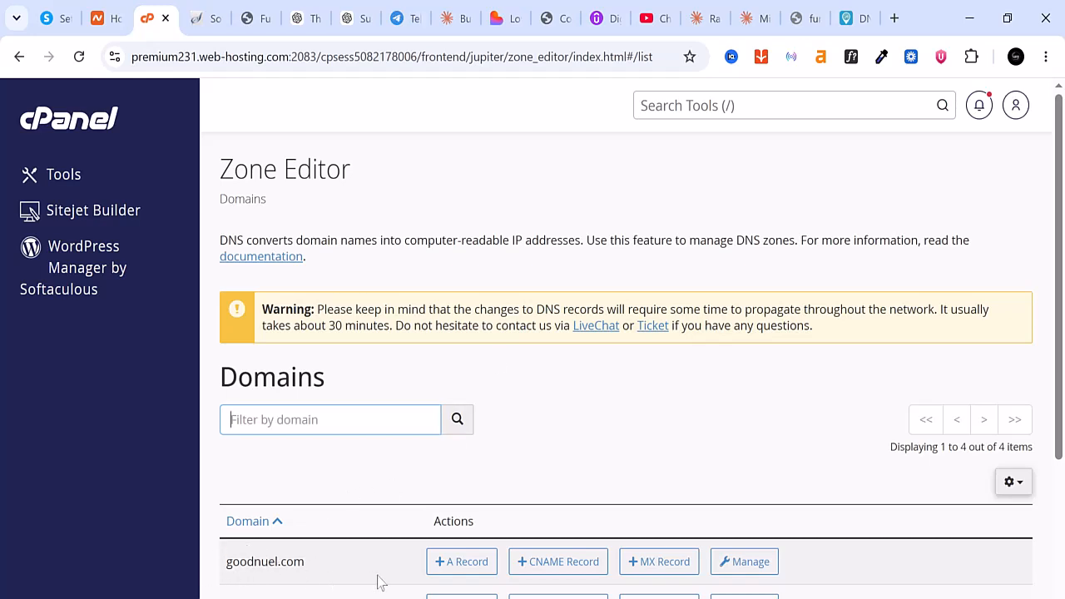
click(740, 564)
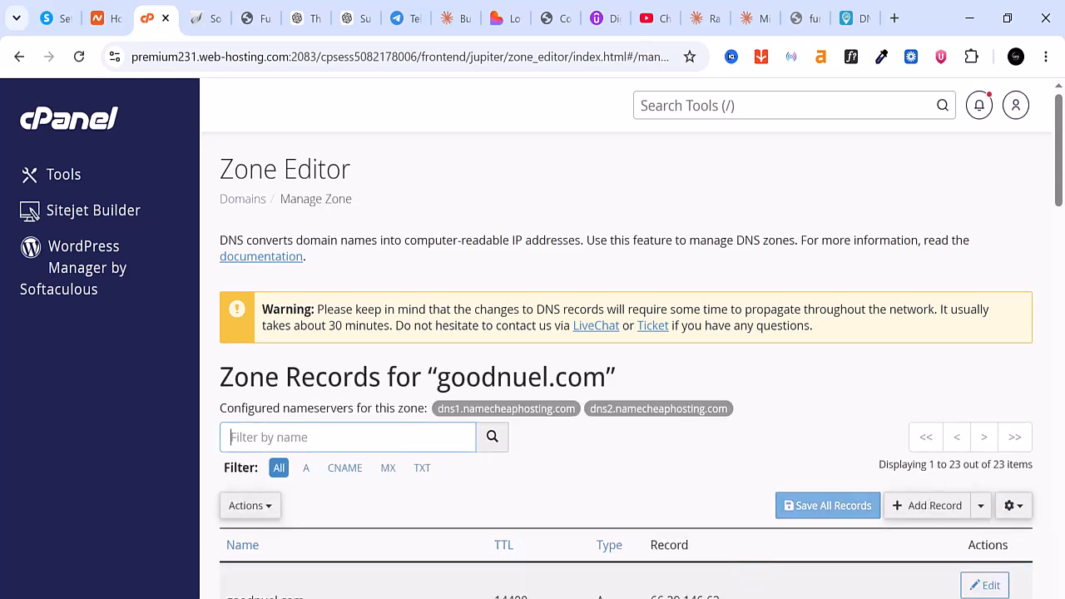
Add a new record to the goodnuel.com zone and set its type to CNAME
scroll(484, 474, down, 2)
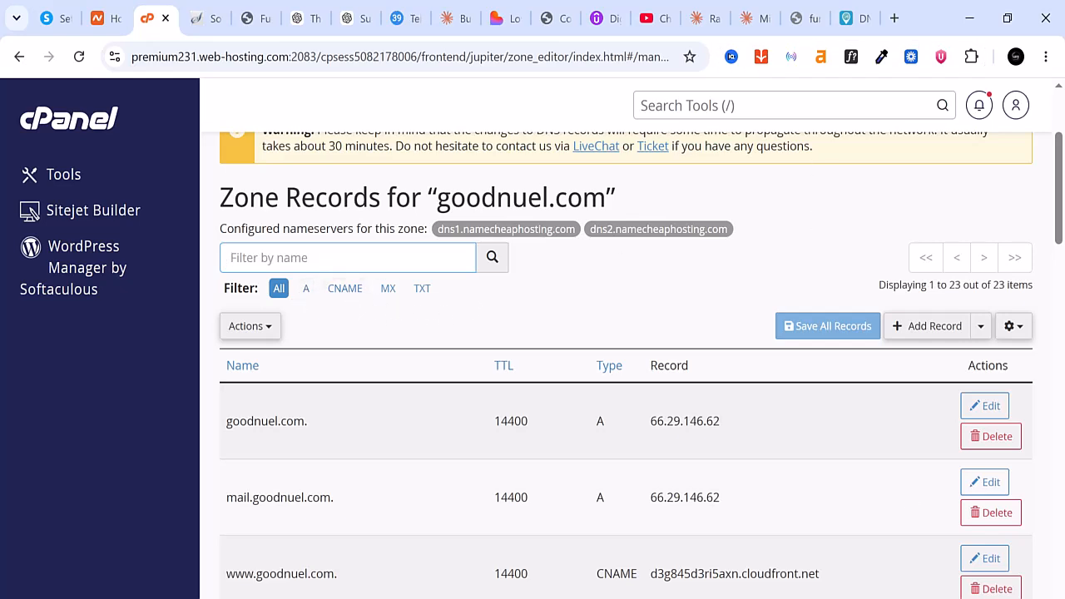
mouse_move(775, 598)
click(775, 545)
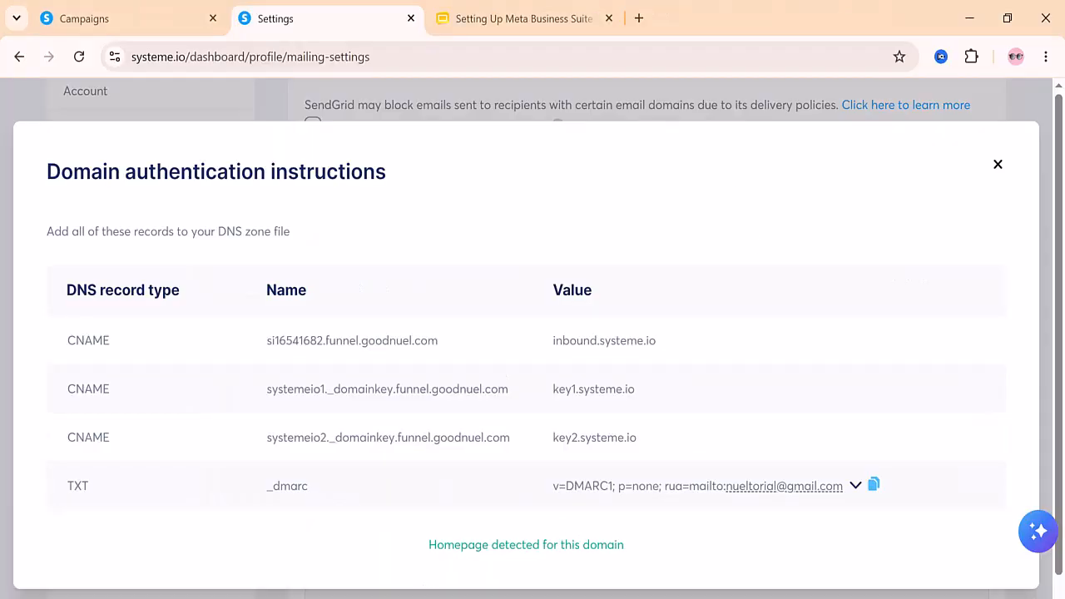
click(356, 598)
click(930, 333)
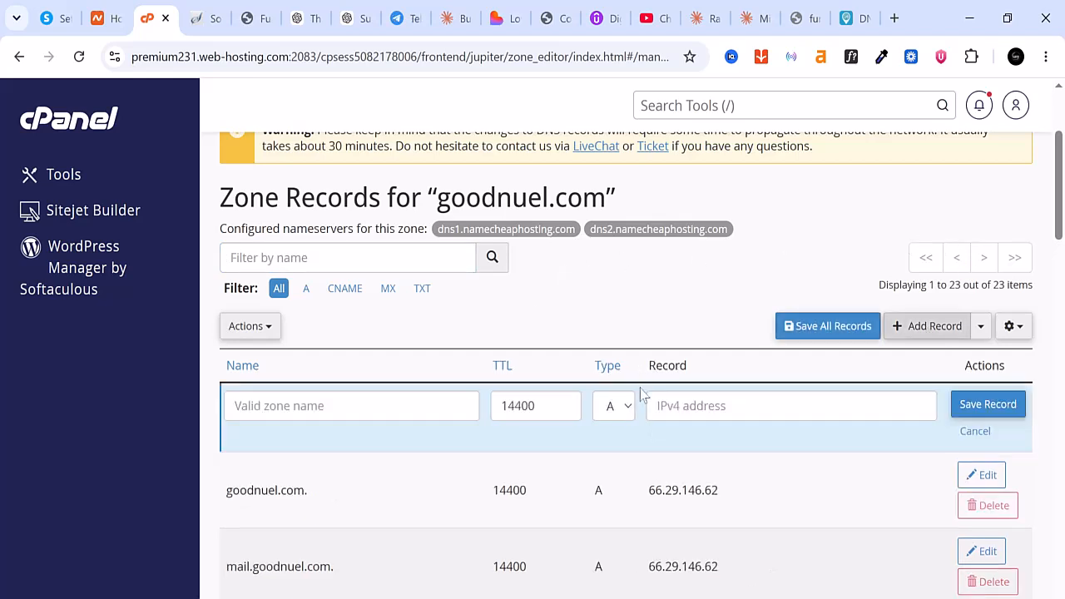
click(629, 407)
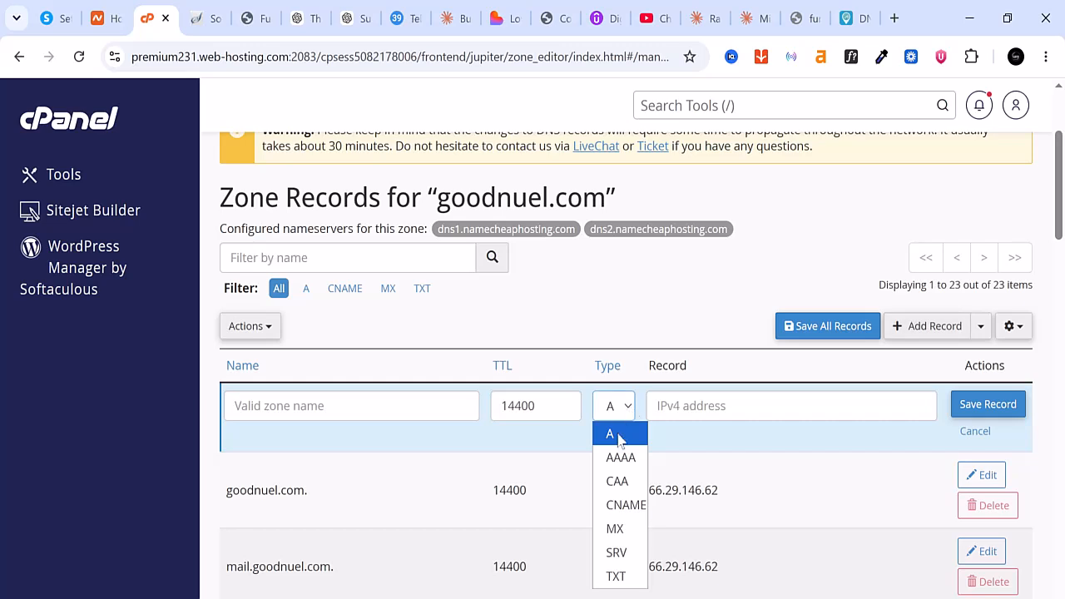
click(625, 505)
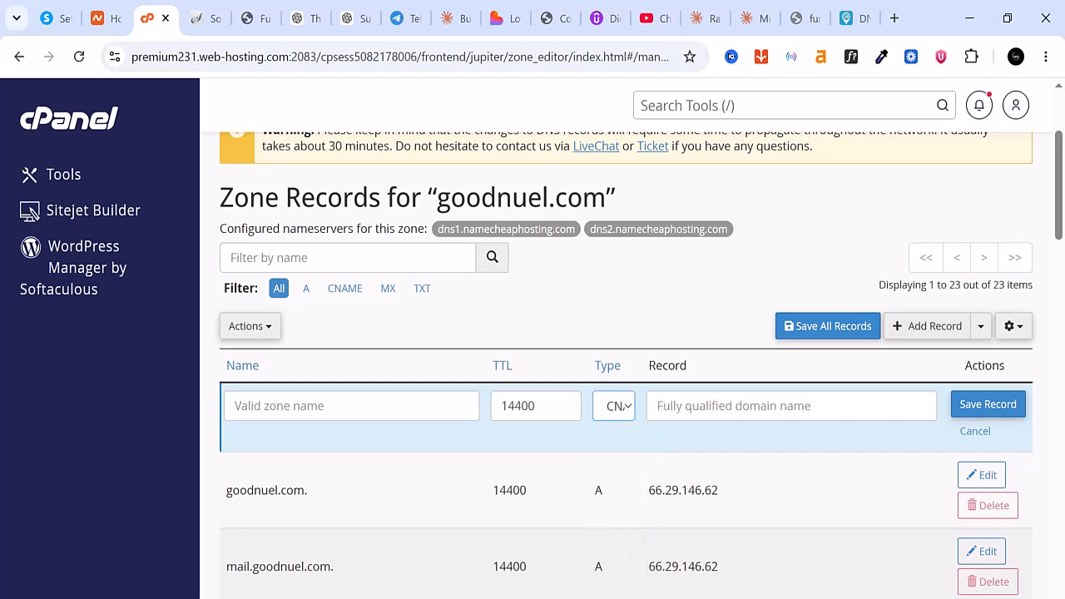
Copy si16541682.funnel.goodnuel.com from the systeme.io authentication instructions and paste it as the new CNAME record's name in cPanel
key(alt+Tab)
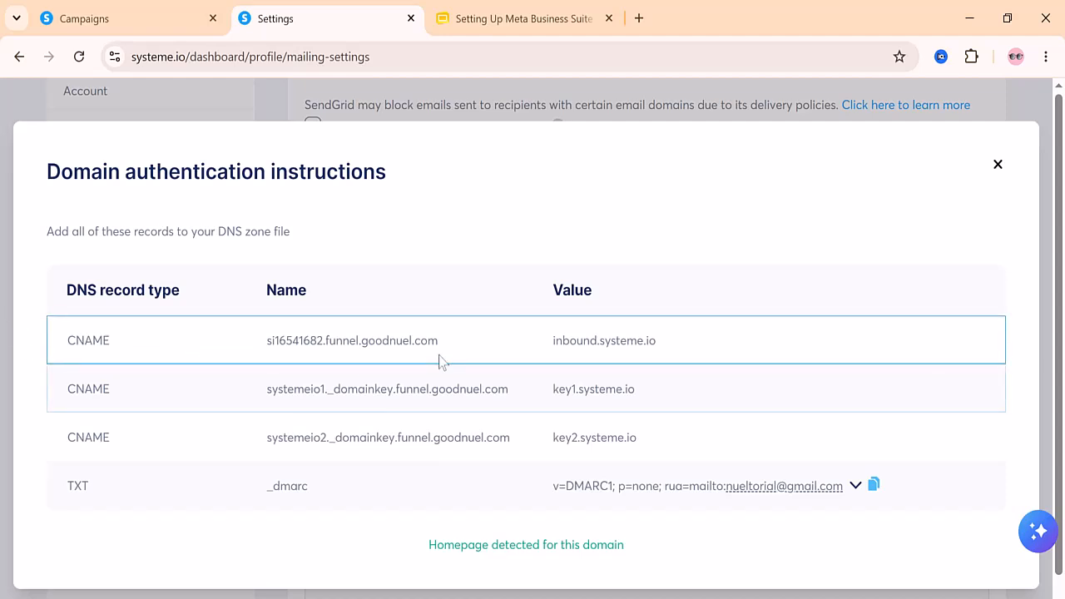
drag(441, 344, 254, 356)
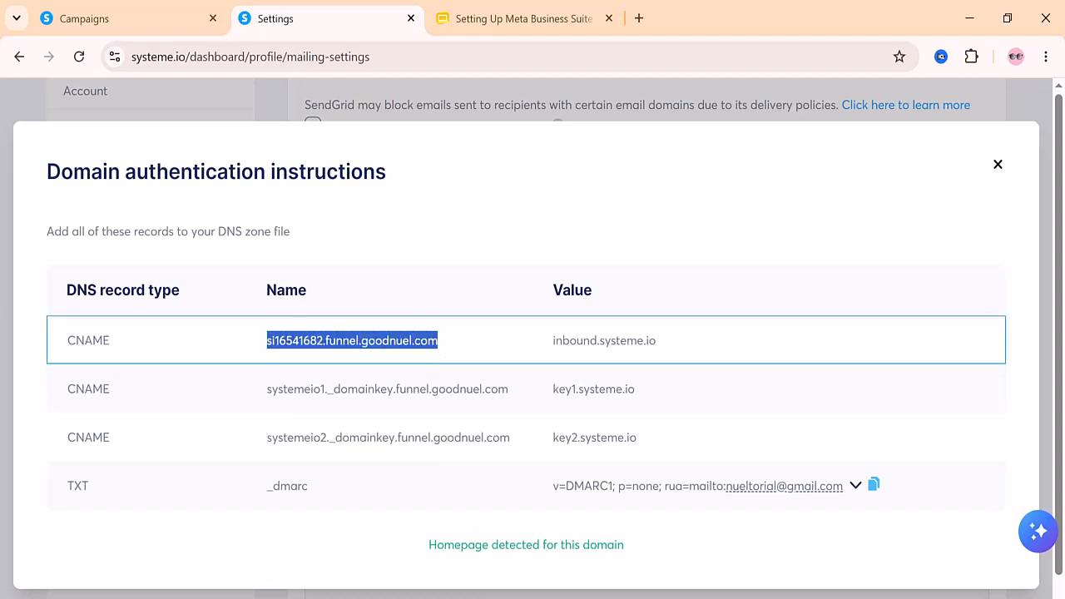
right_click(331, 347)
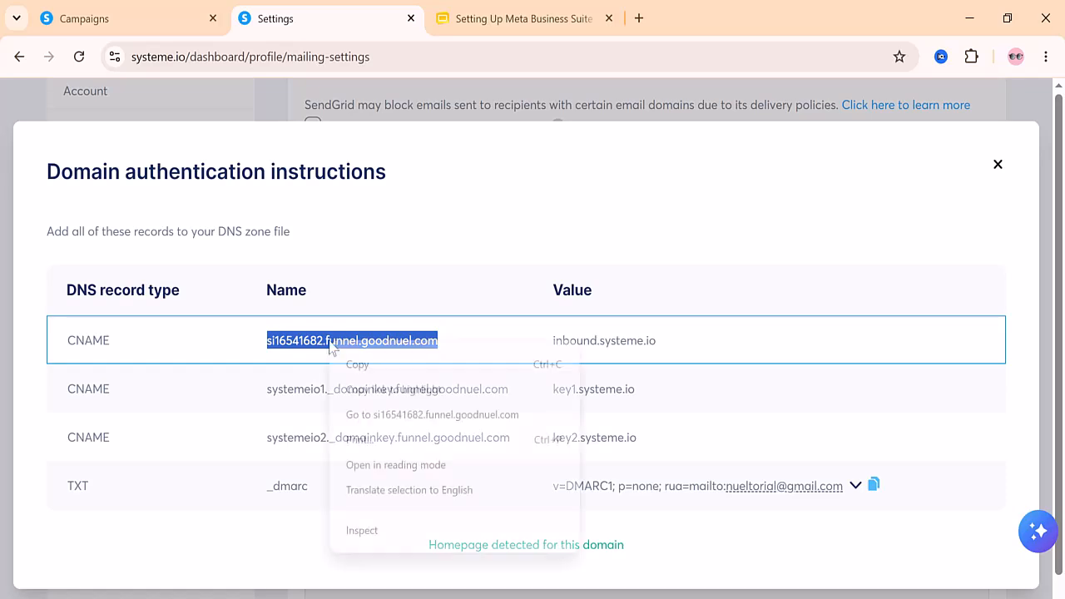
click(374, 364)
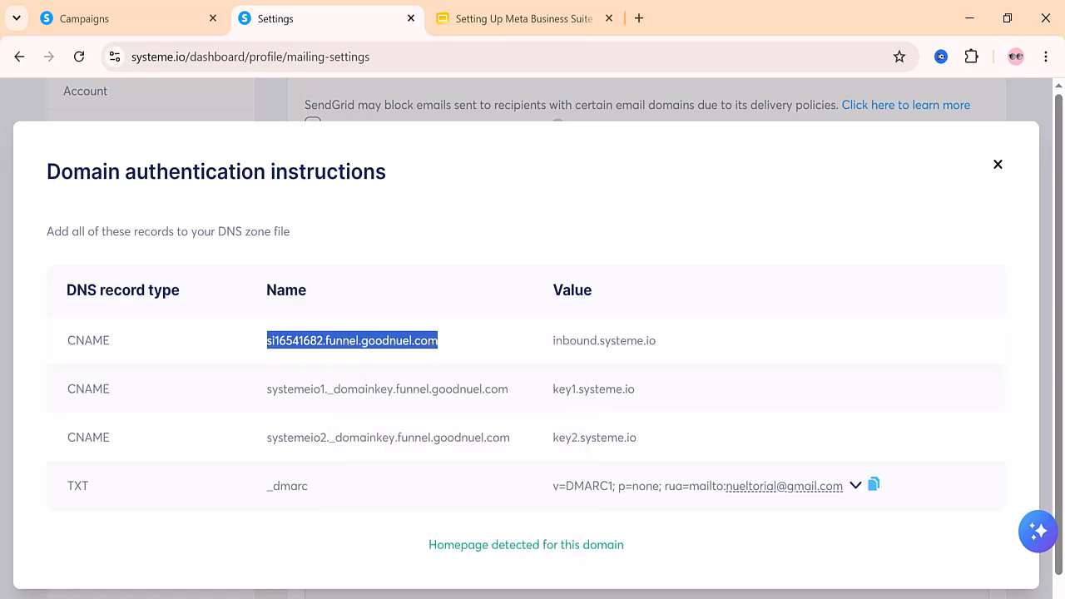
key(alt+Tab)
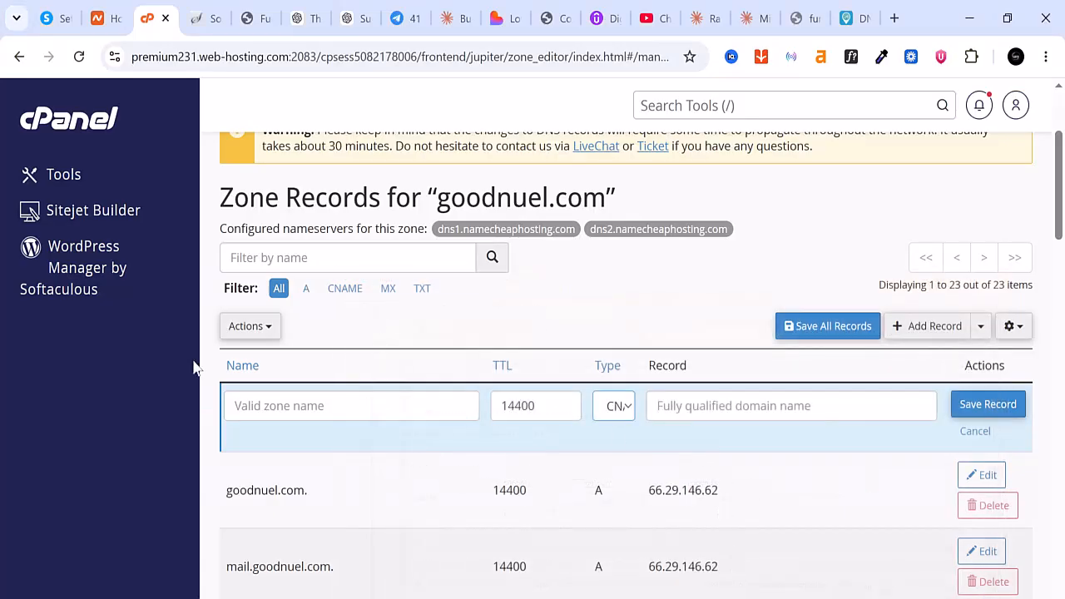
click(333, 406)
right_click(287, 406)
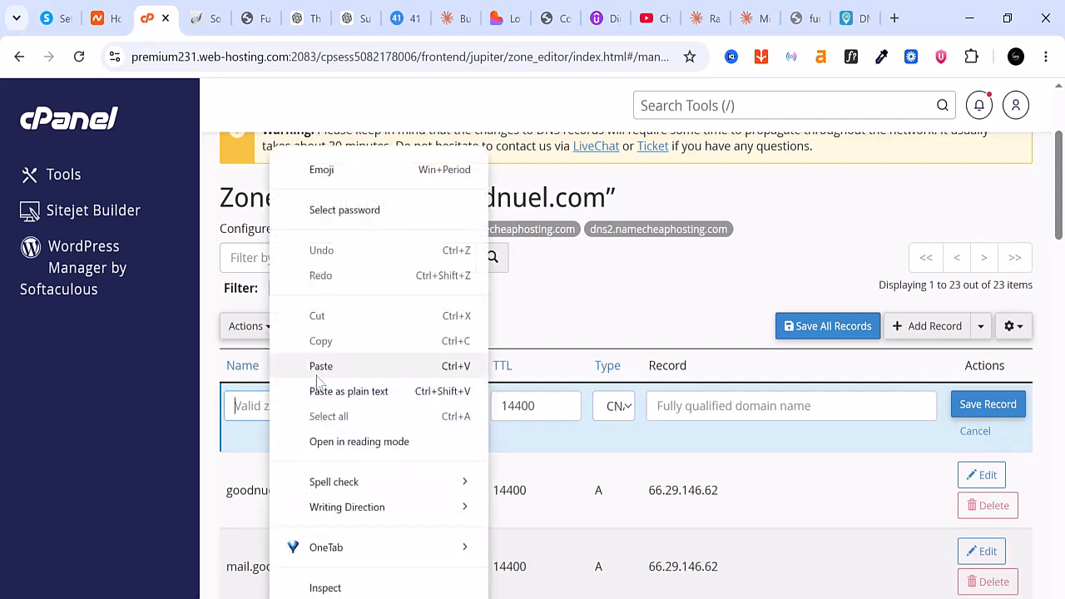
click(322, 365)
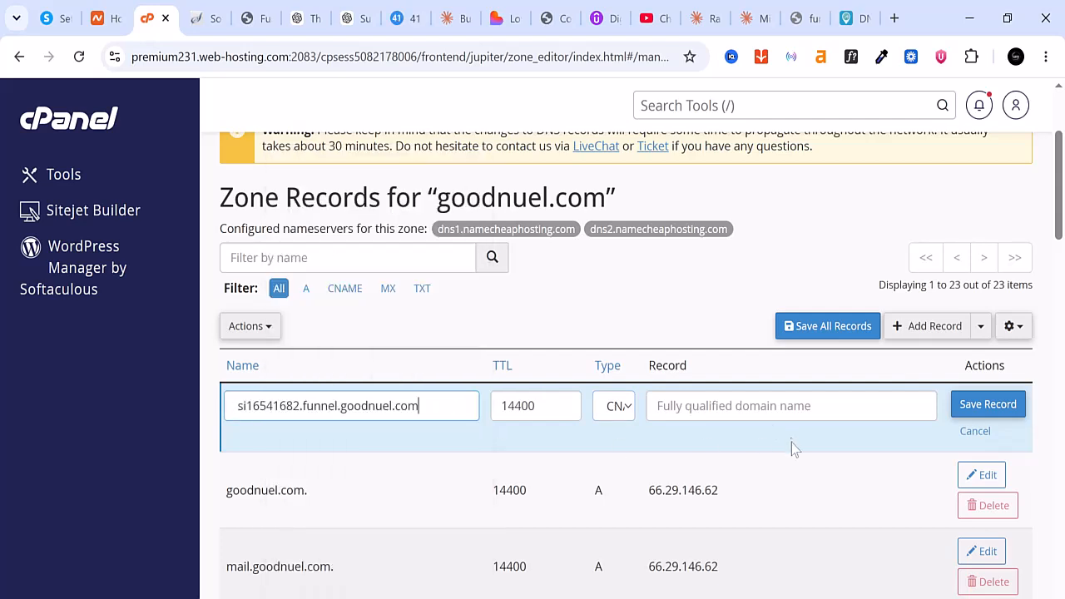
Copy the first CNAME's value inbound.systeme.io from systeme.io, paste it as the record's target in cPanel, and save the record
click(732, 406)
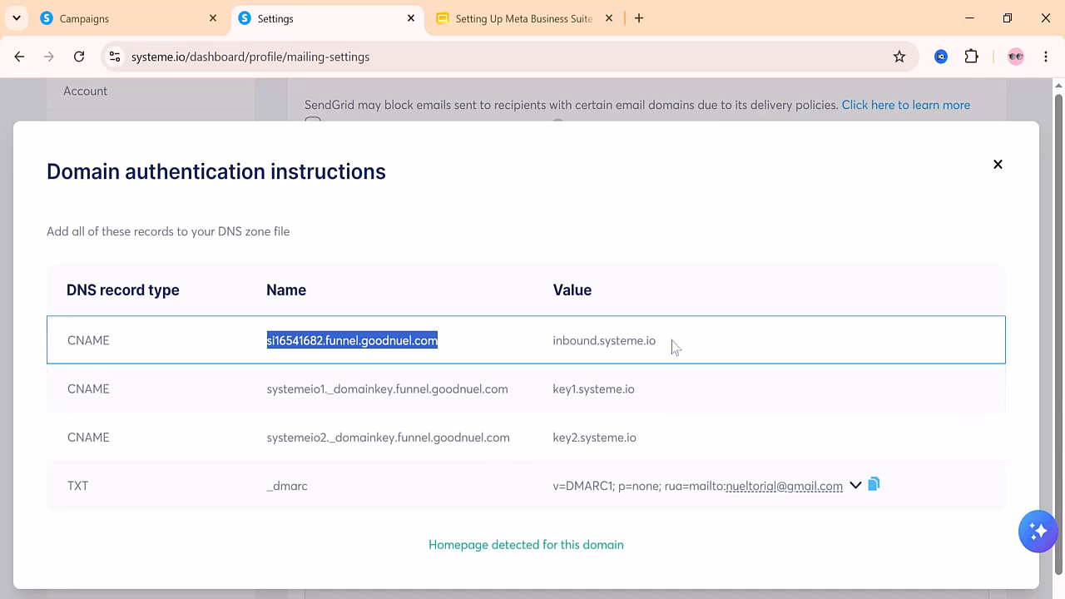
drag(666, 342, 547, 348)
right_click(587, 350)
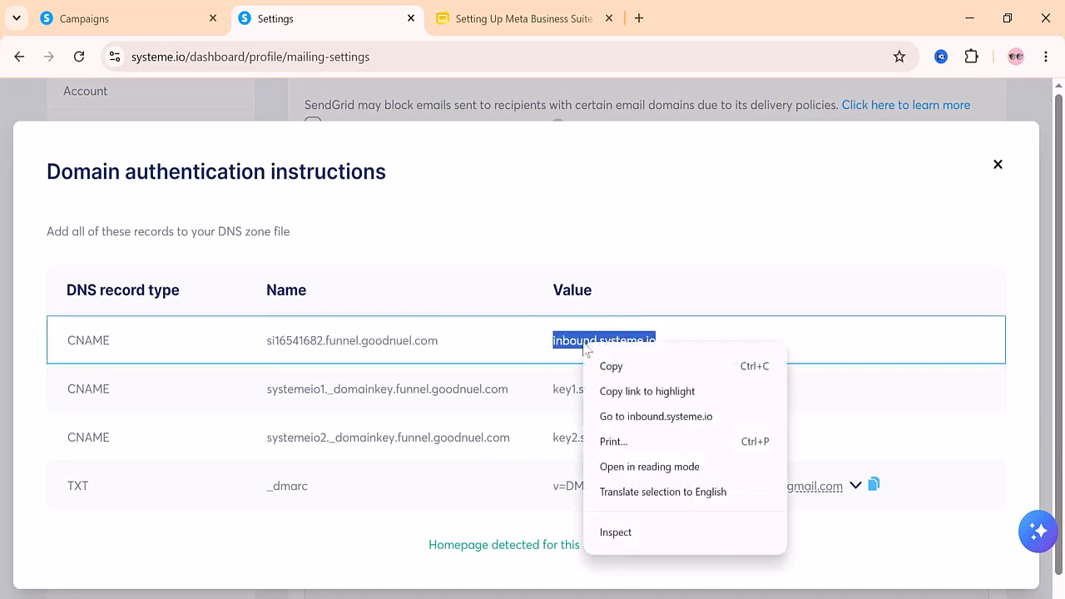
click(643, 366)
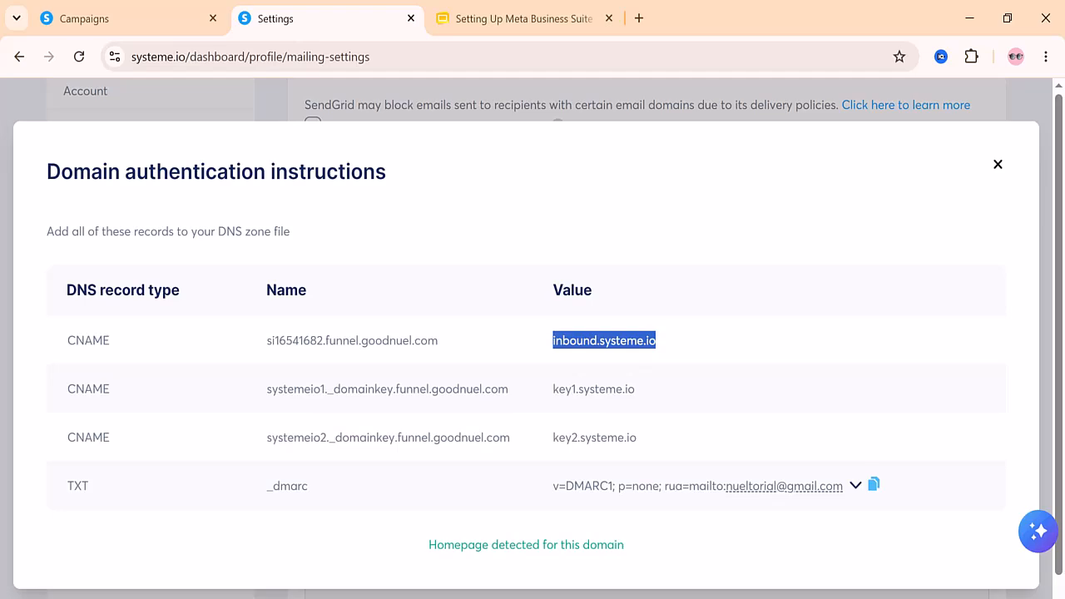
click(776, 596)
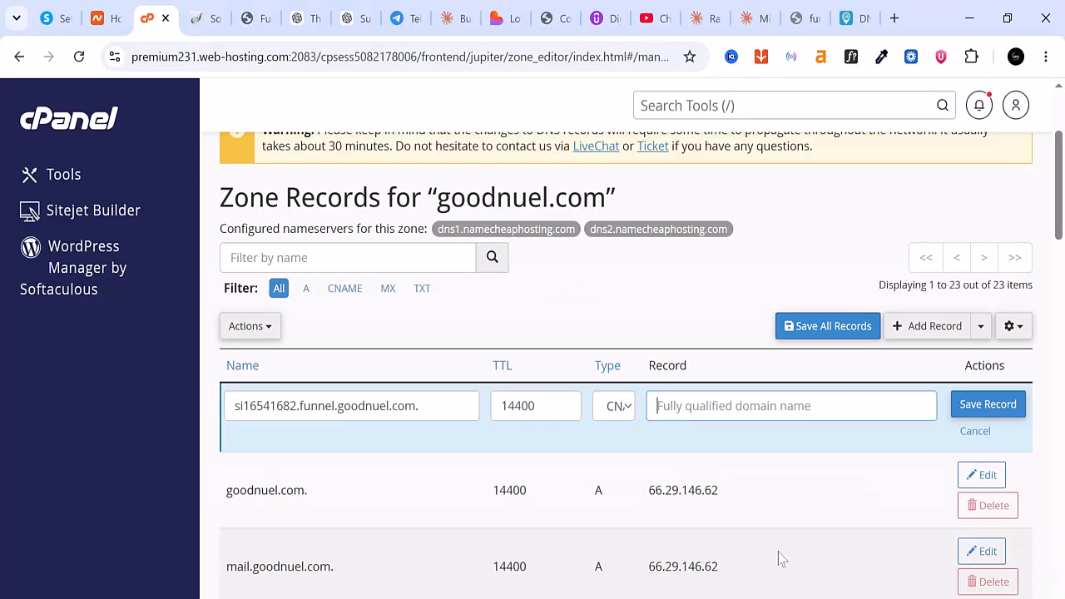
right_click(736, 406)
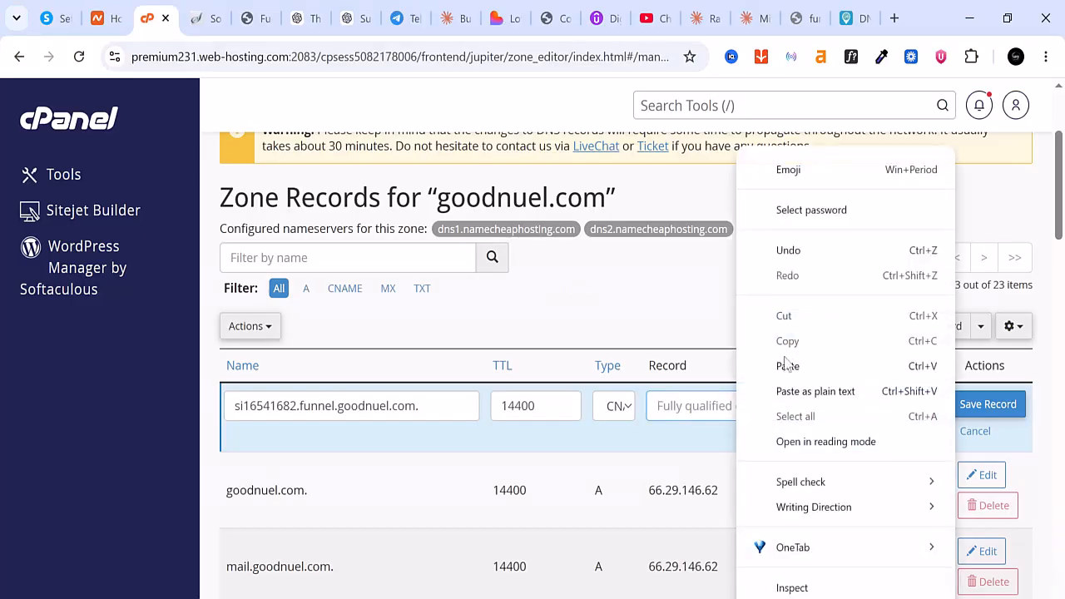
click(787, 362)
click(973, 405)
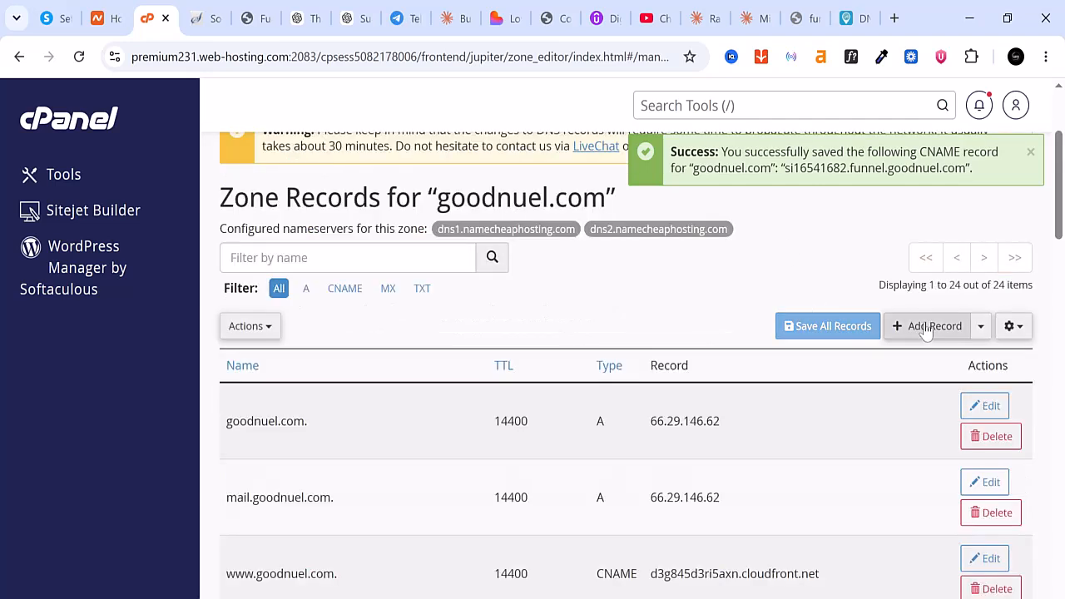
Add a second CNAME record in cPanel with the name systemeio1._domainkey.funnel.goodnuel.com copied from the systeme.io instructions
click(927, 327)
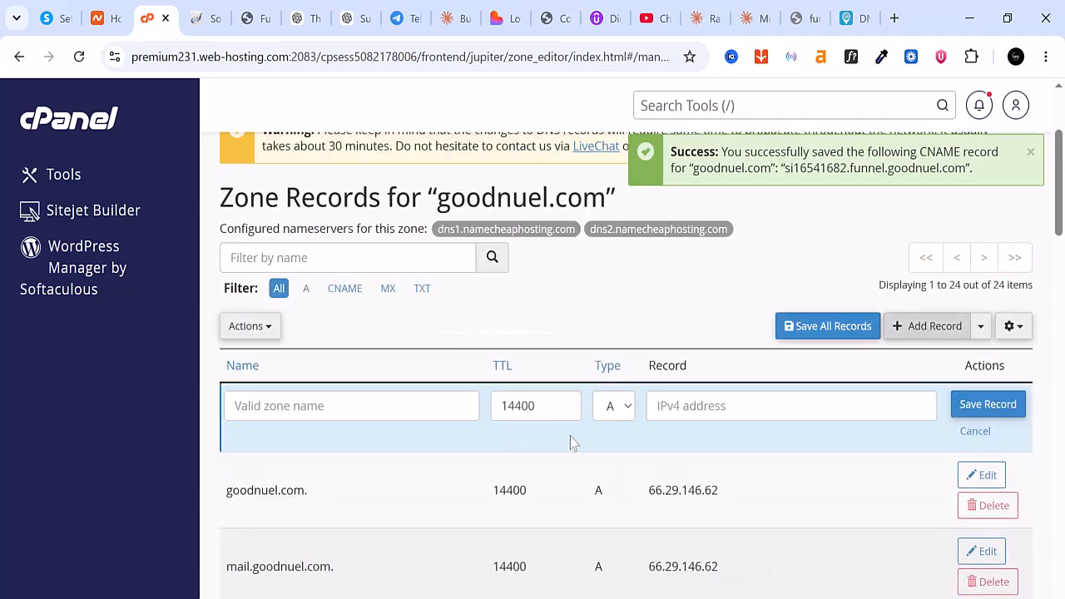
click(616, 408)
click(623, 504)
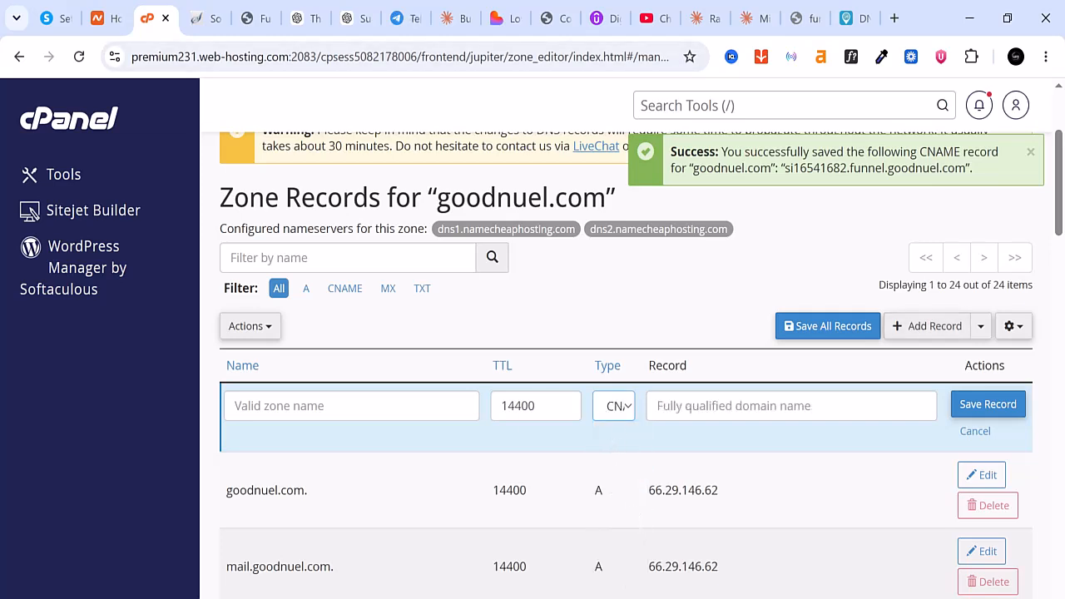
key(alt+Tab)
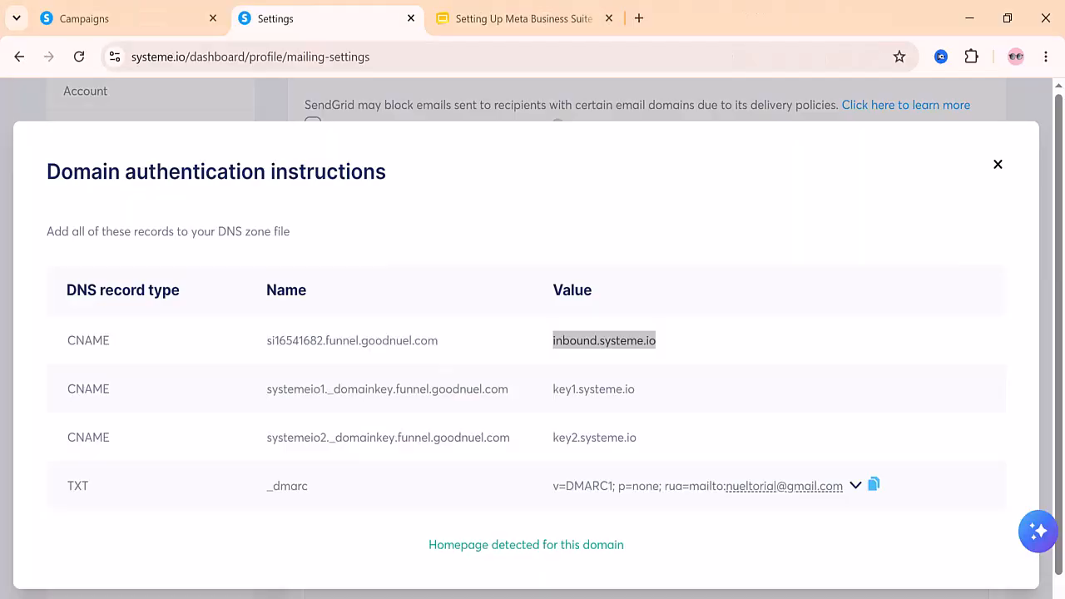
drag(513, 393, 240, 398)
right_click(316, 395)
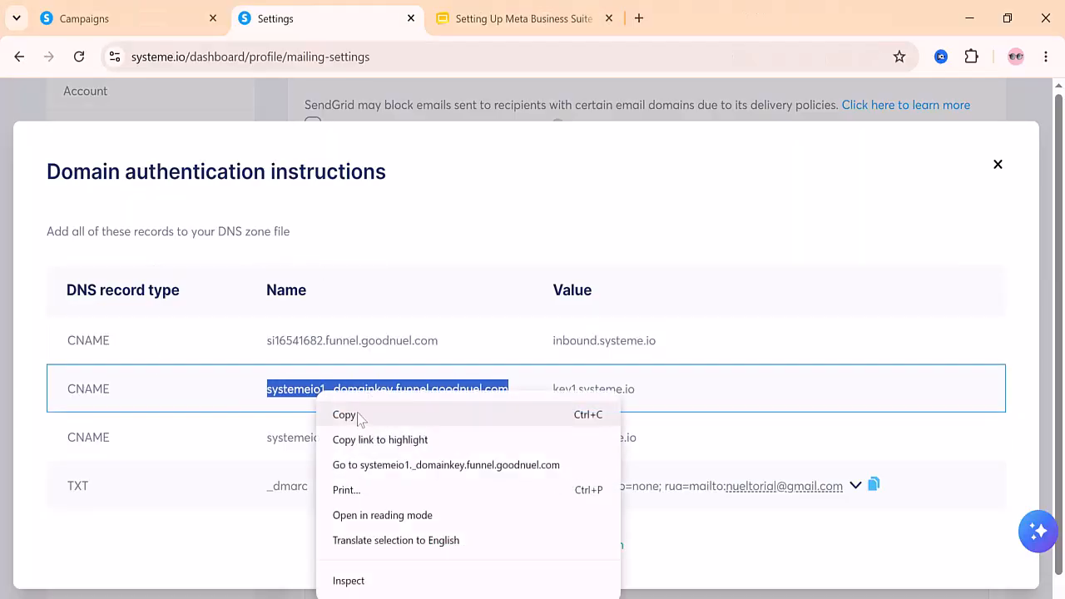
click(355, 419)
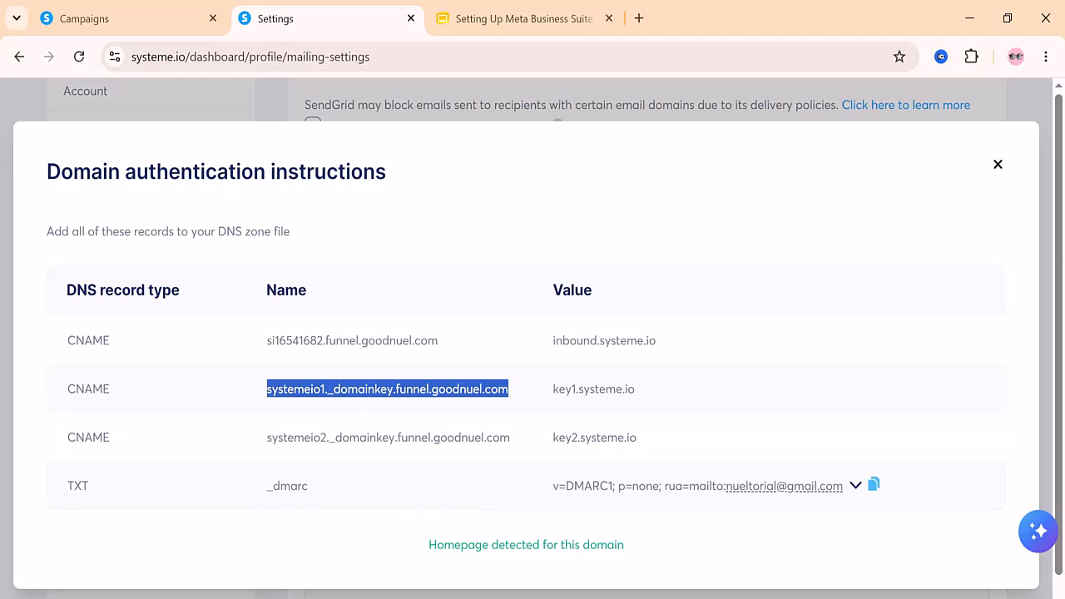
key(alt+Tab)
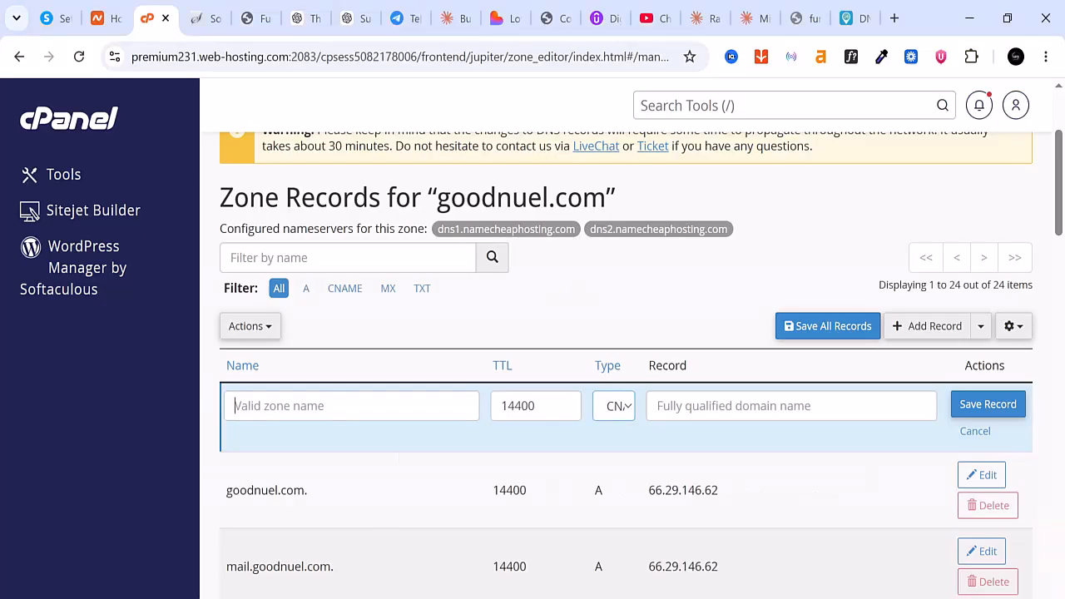
right_click(337, 406)
click(385, 370)
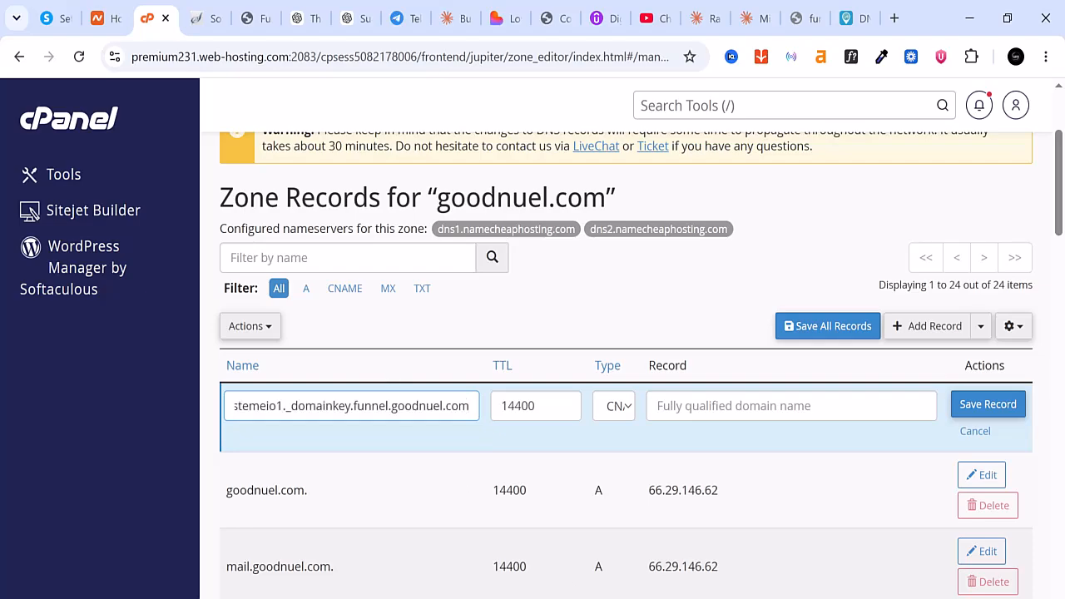
Copy the second CNAME's value key1.systeme.io from systeme.io, paste it as the record's target in cPanel, and save the record
key(alt+Tab)
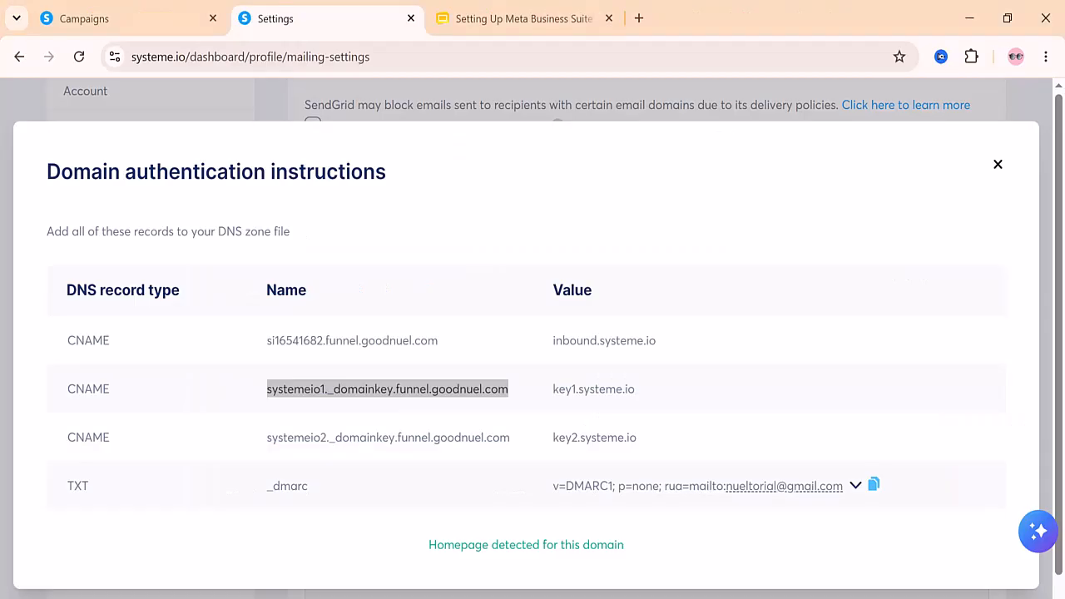
drag(638, 390, 552, 389)
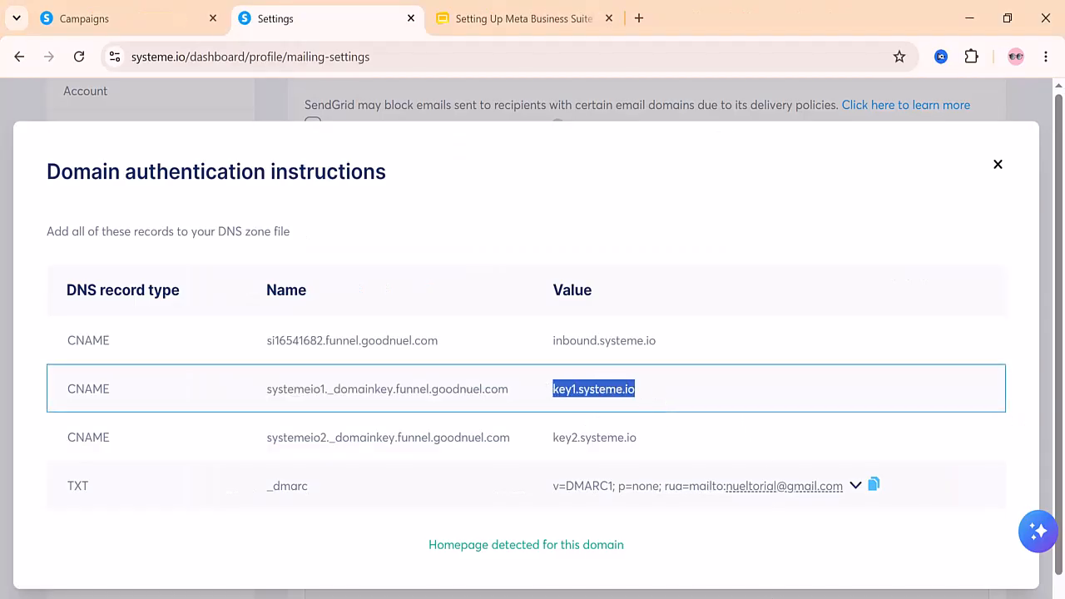
right_click(587, 391)
click(626, 417)
key(alt+Tab)
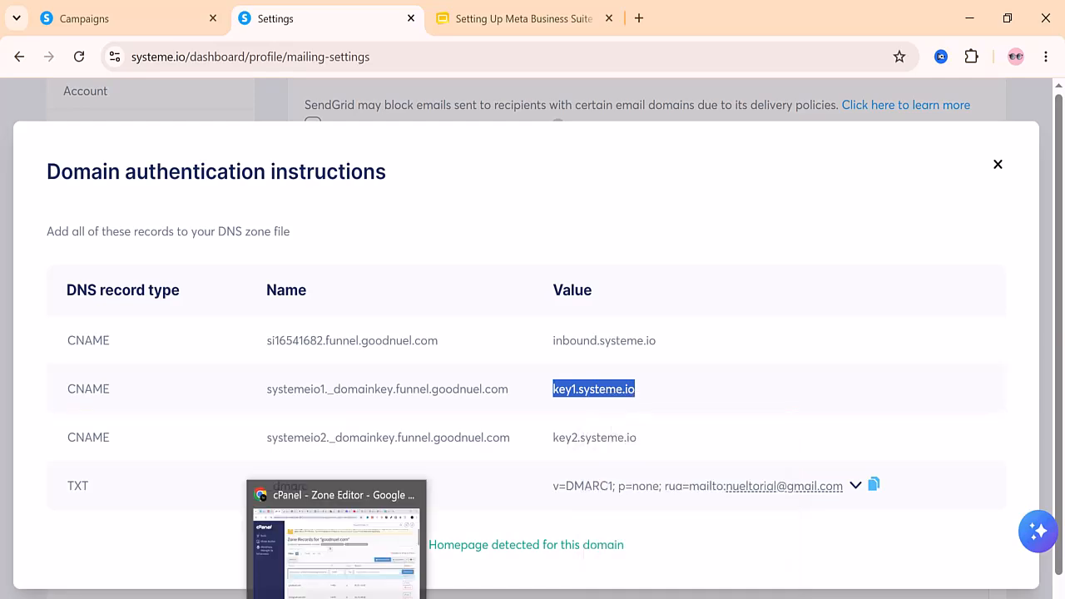
right_click(673, 406)
click(716, 367)
click(979, 405)
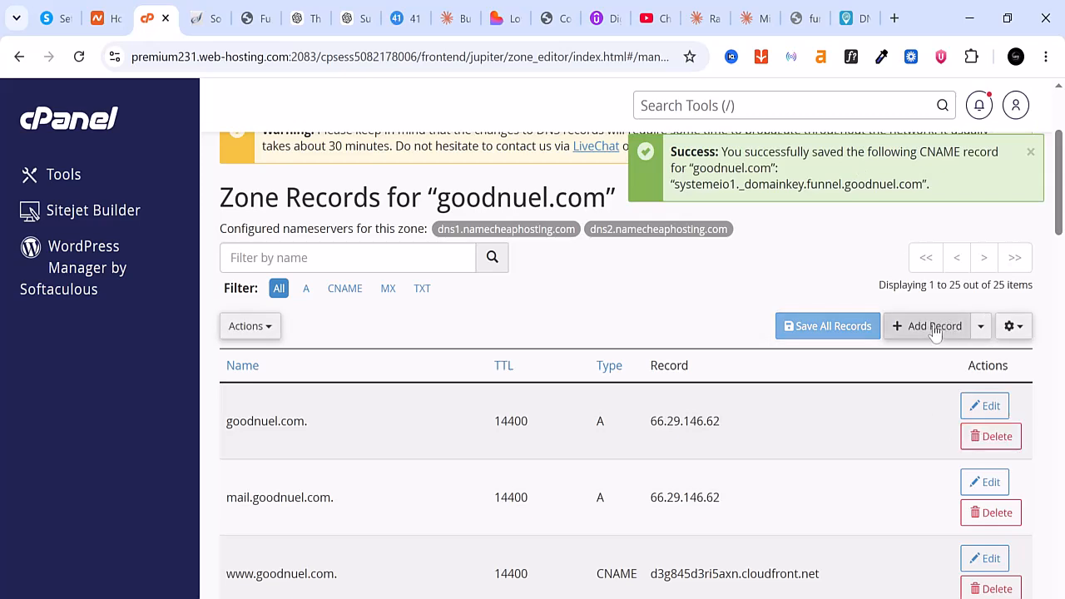
Add a third CNAME record in cPanel with the name systemeio2._domainkey.funnel.goodnuel.com copied from the systeme.io instructions
click(930, 328)
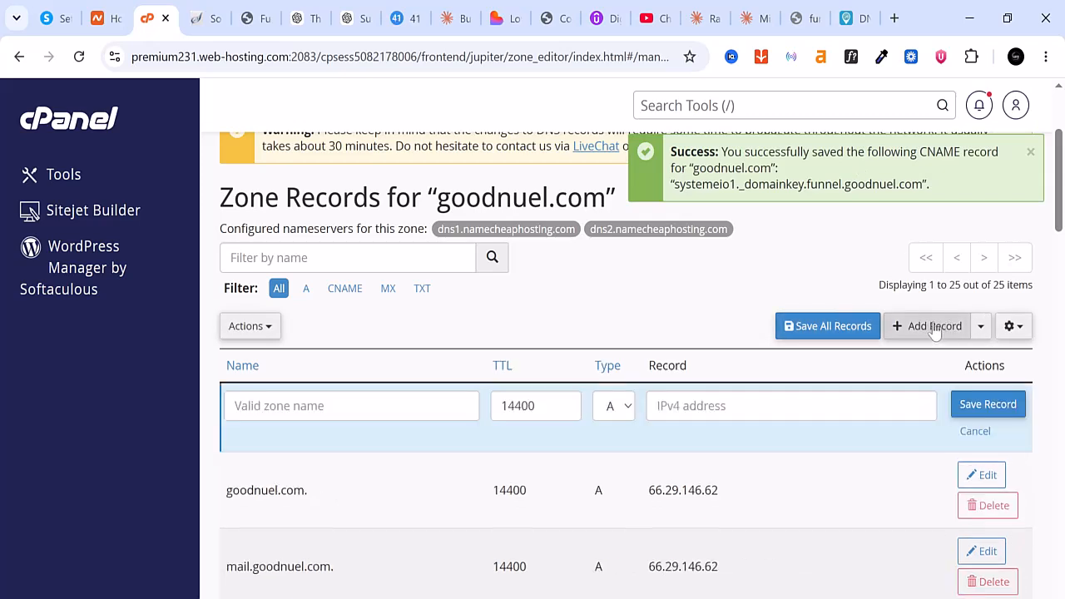
click(628, 414)
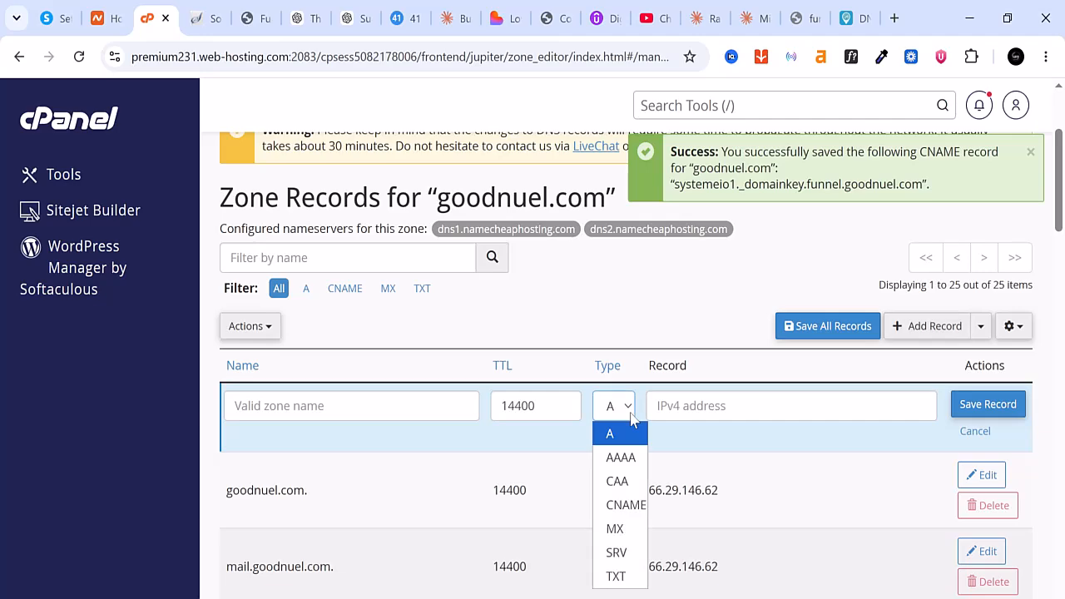
click(620, 505)
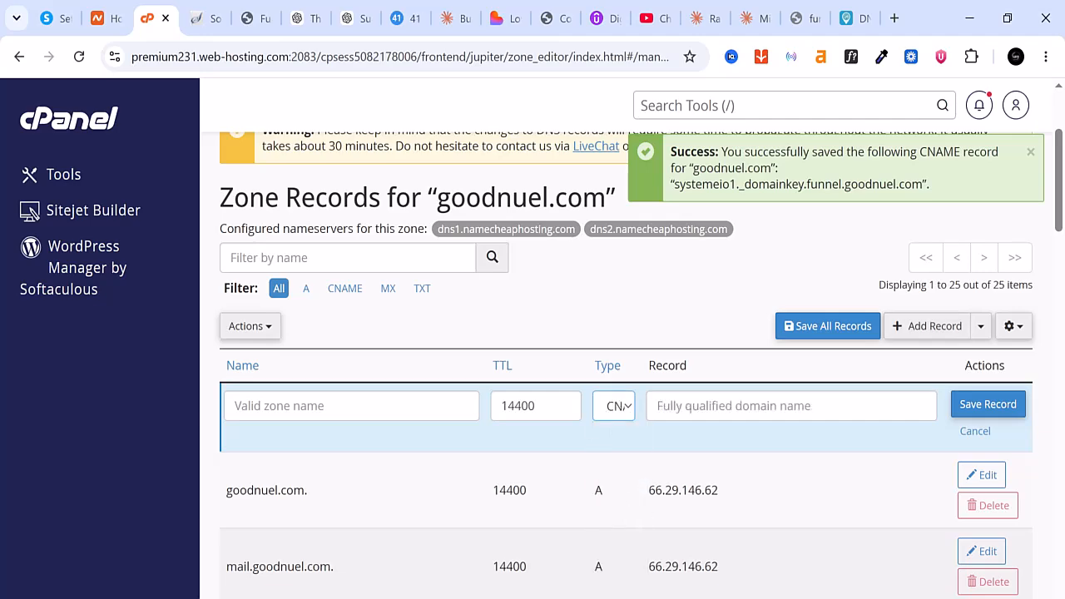
key(alt+Tab)
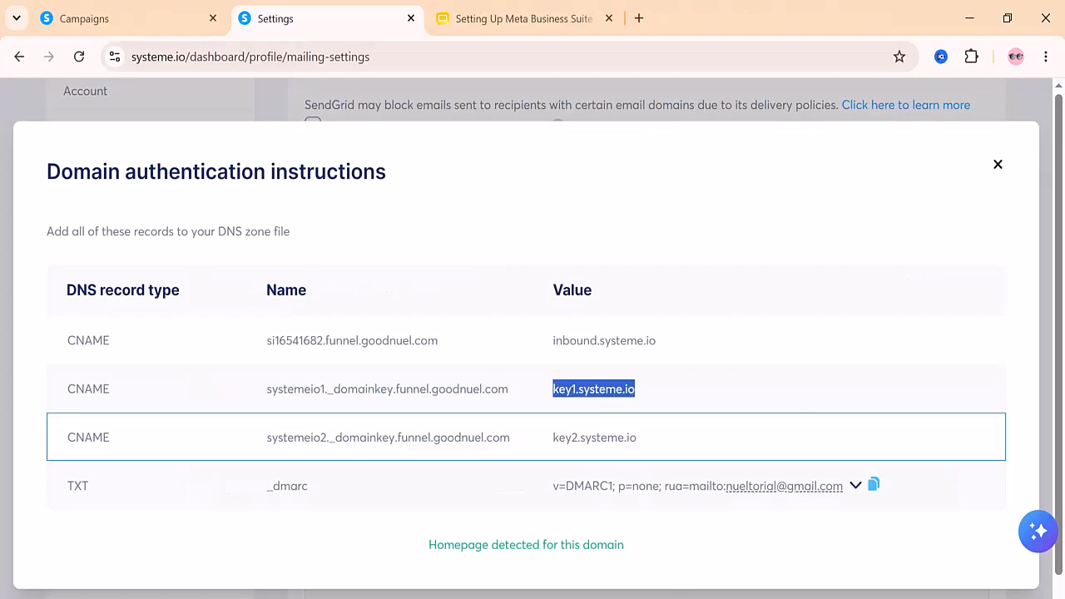
drag(515, 447, 258, 447)
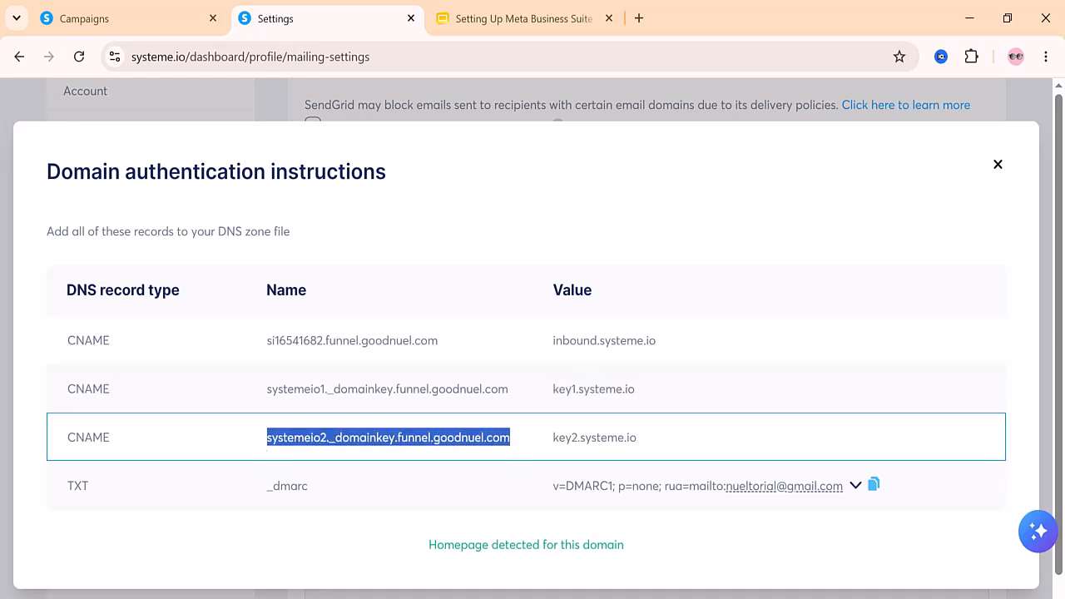
right_click(317, 447)
click(342, 252)
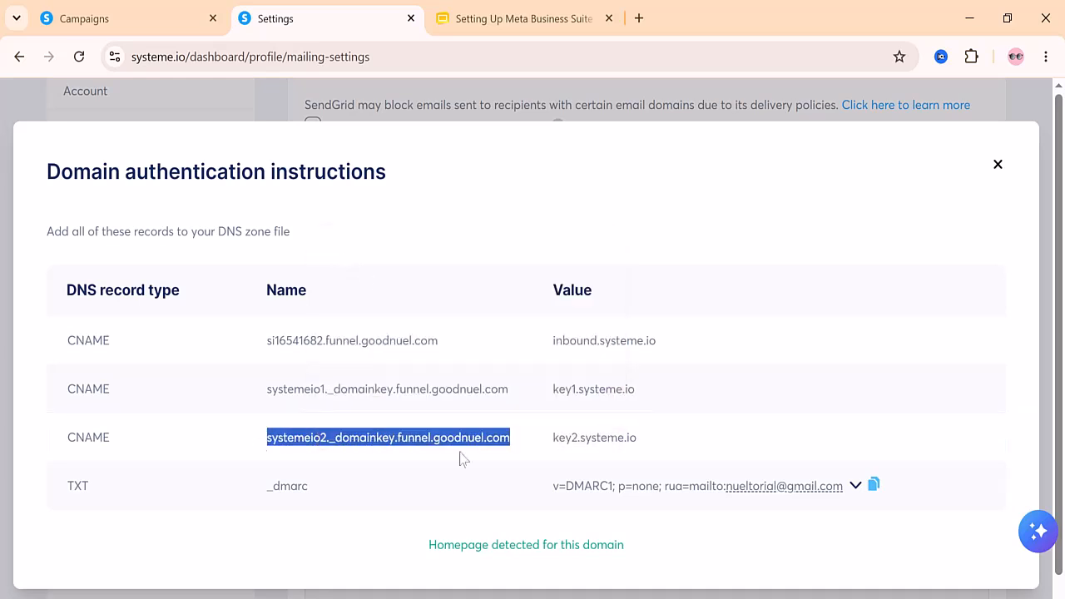
key(alt+Tab)
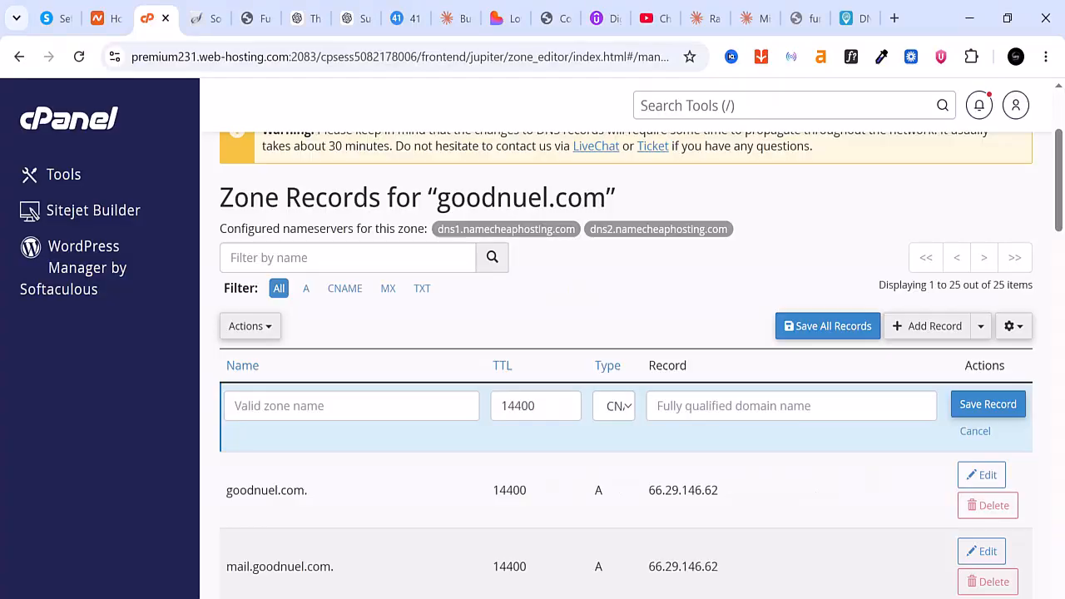
click(386, 406)
right_click(385, 405)
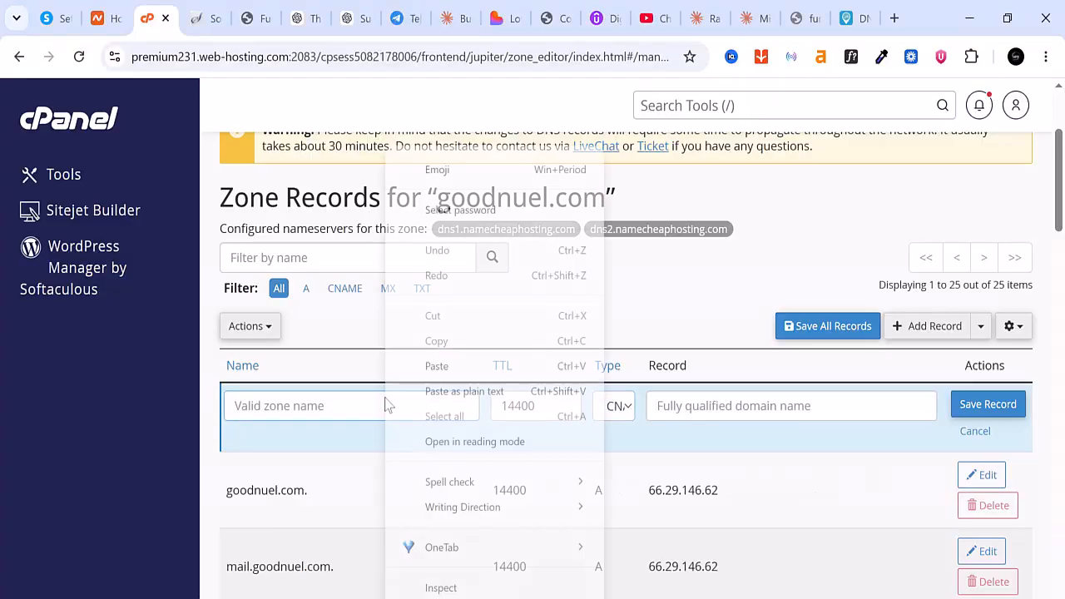
click(444, 367)
Copy the third CNAME's value key2.systeme.io from systeme.io, paste it as the record's target in cPanel, and save the record
key(alt+Tab)
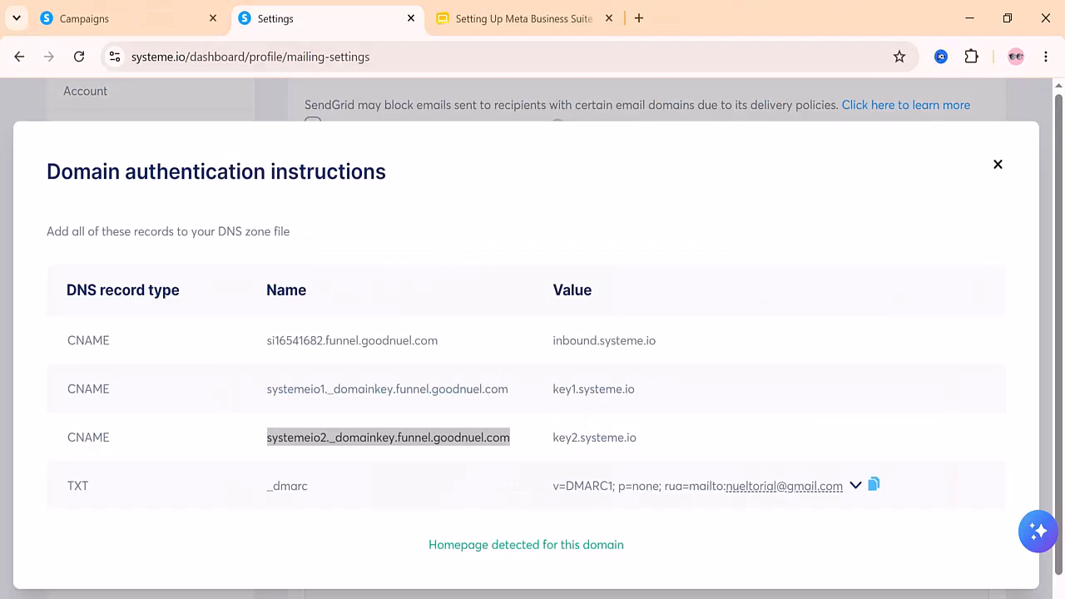
drag(640, 447, 549, 445)
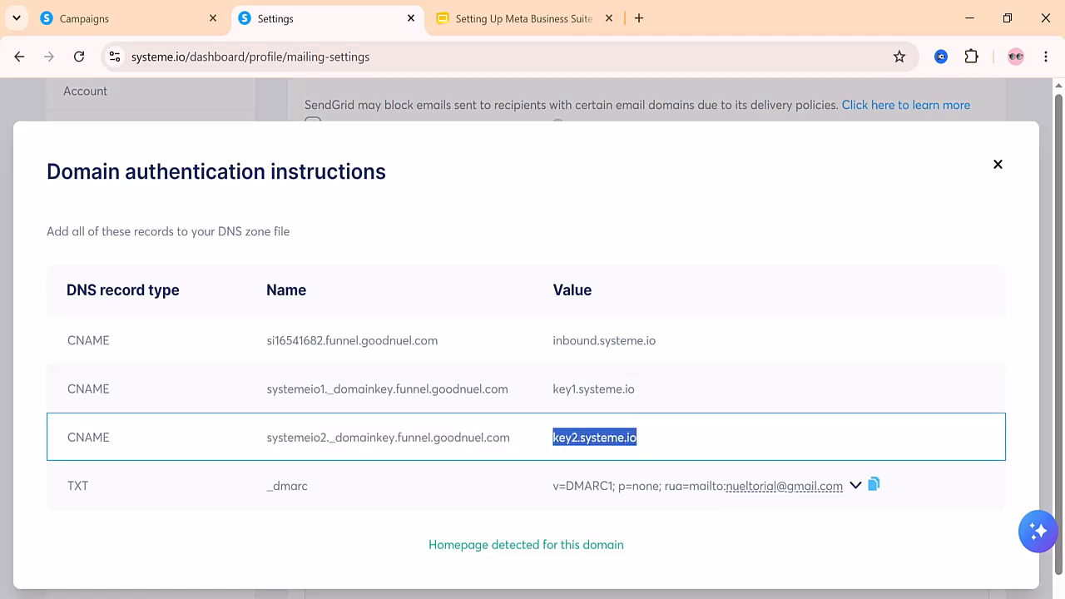
right_click(594, 431)
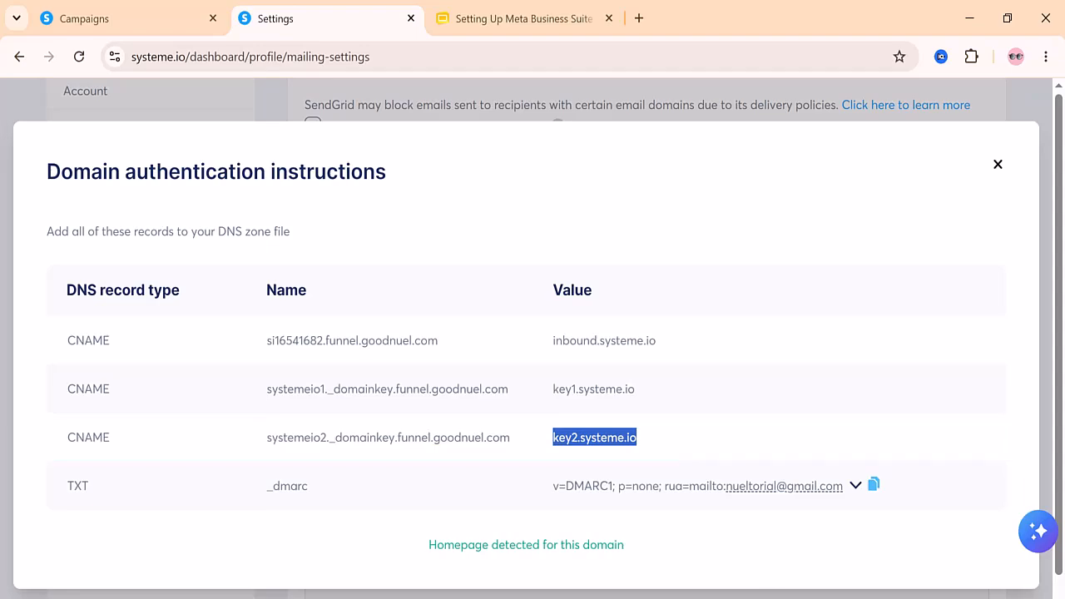
key(alt+Tab)
click(696, 407)
right_click(696, 407)
click(718, 367)
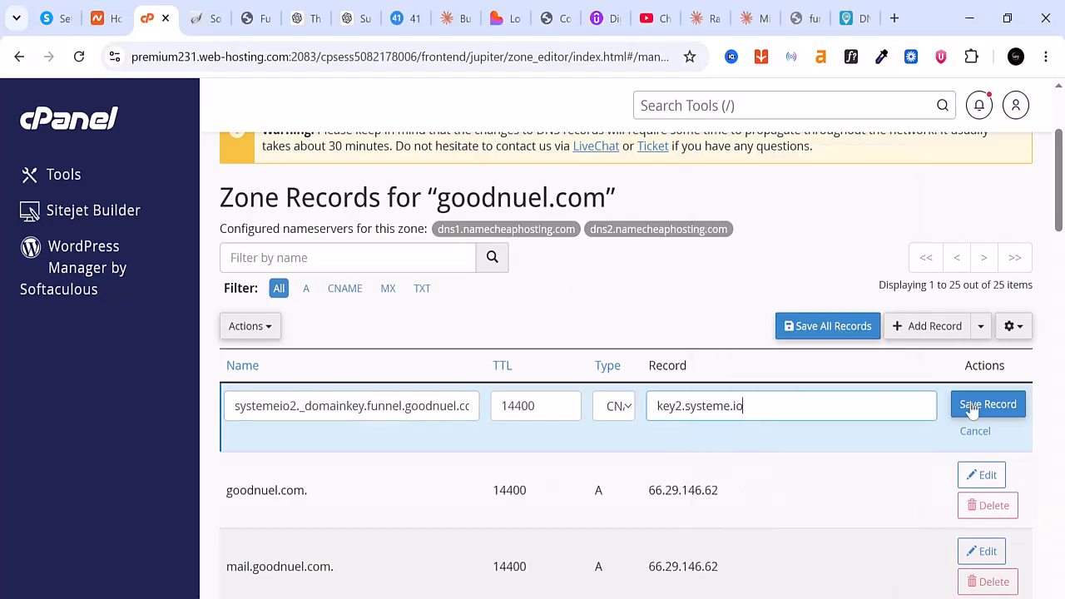
click(982, 407)
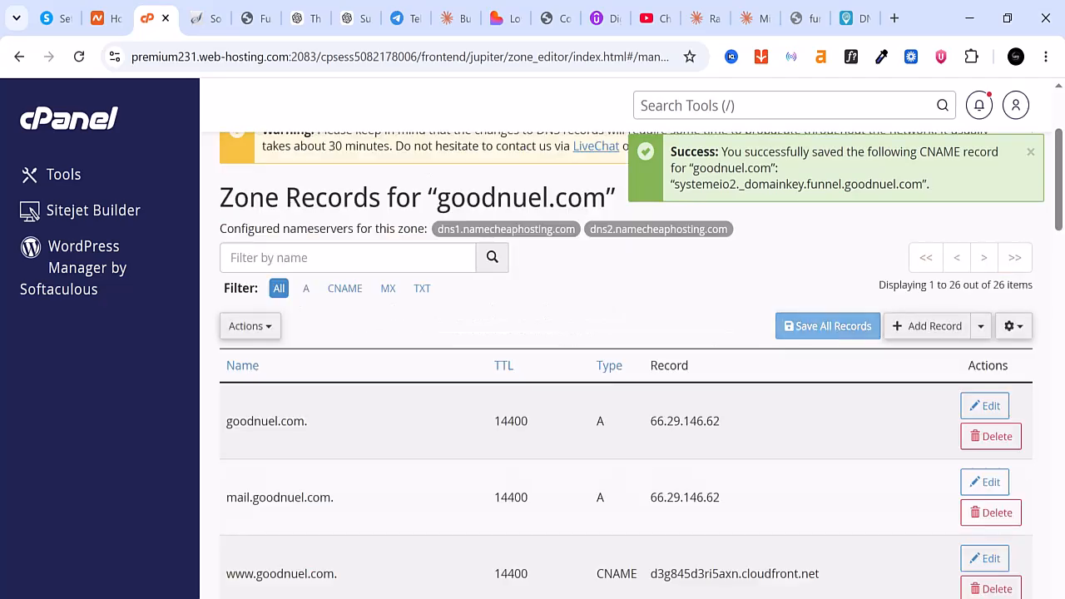
Copy the name _dmarc from the systeme.io instructions and add a TXT record with that name to the goodnuel.com zone in cPanel
key(alt+Tab)
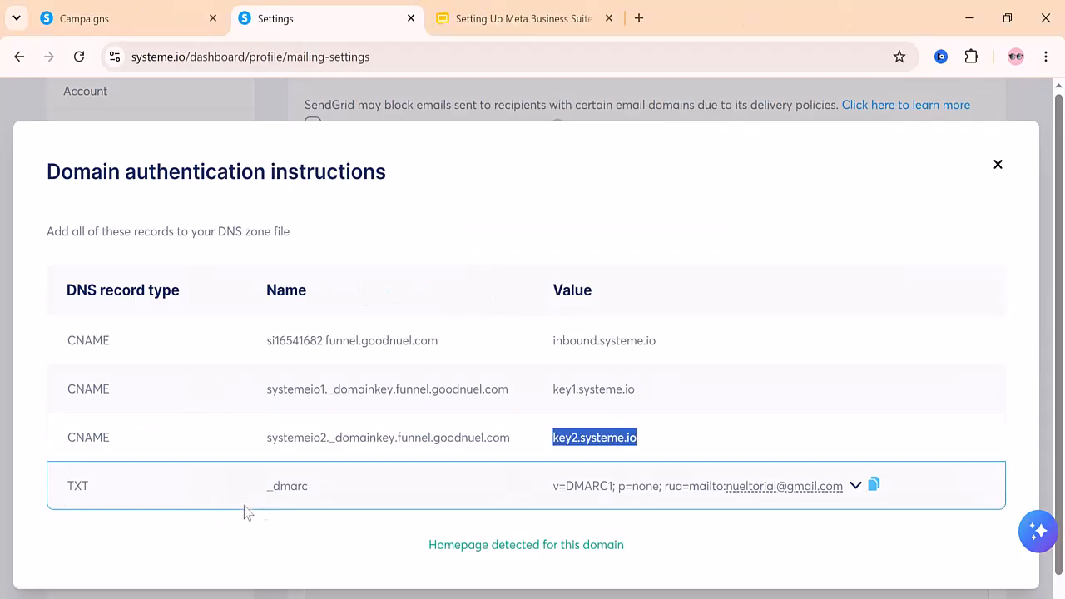
drag(321, 496, 247, 494)
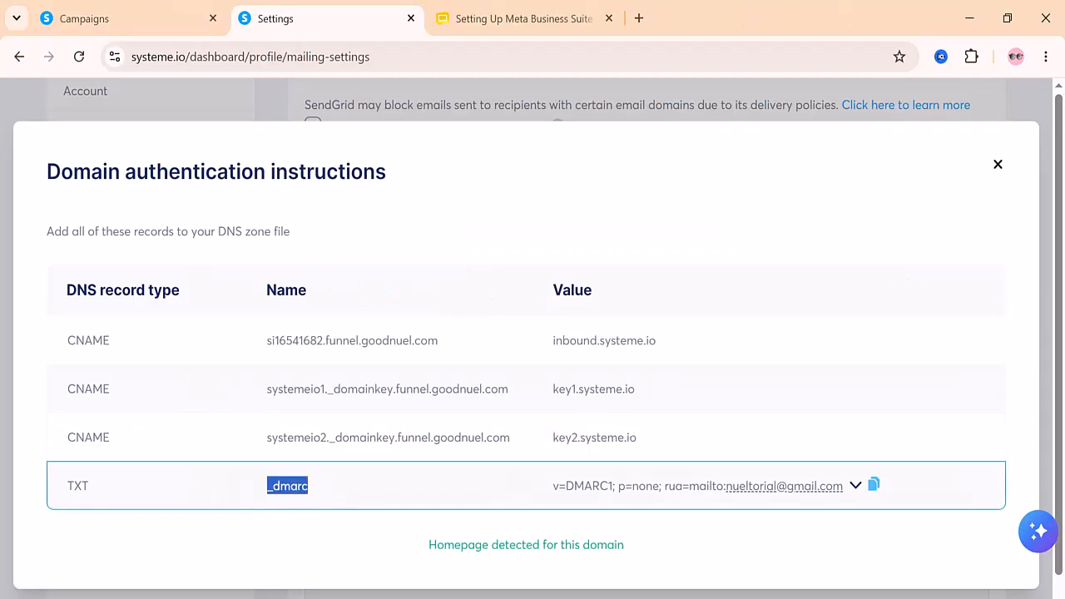
right_click(287, 487)
click(308, 302)
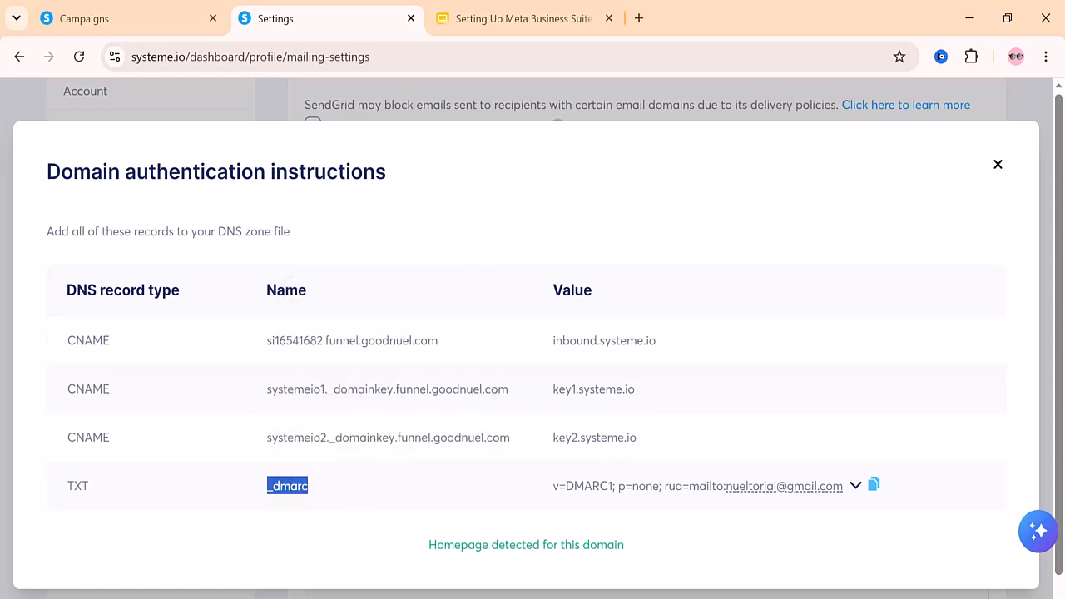
key(alt+Tab)
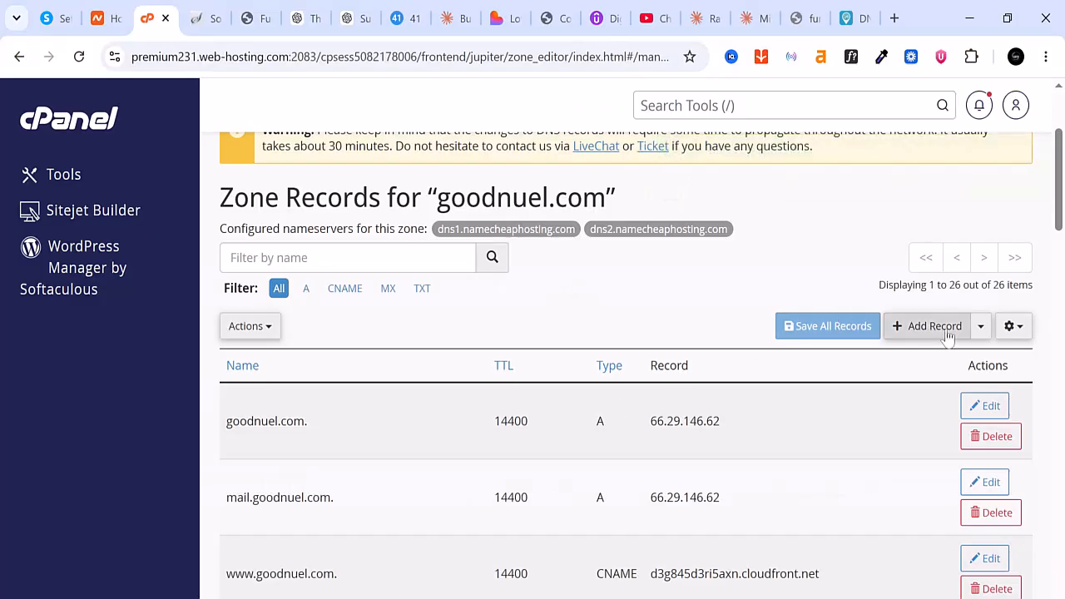
click(938, 327)
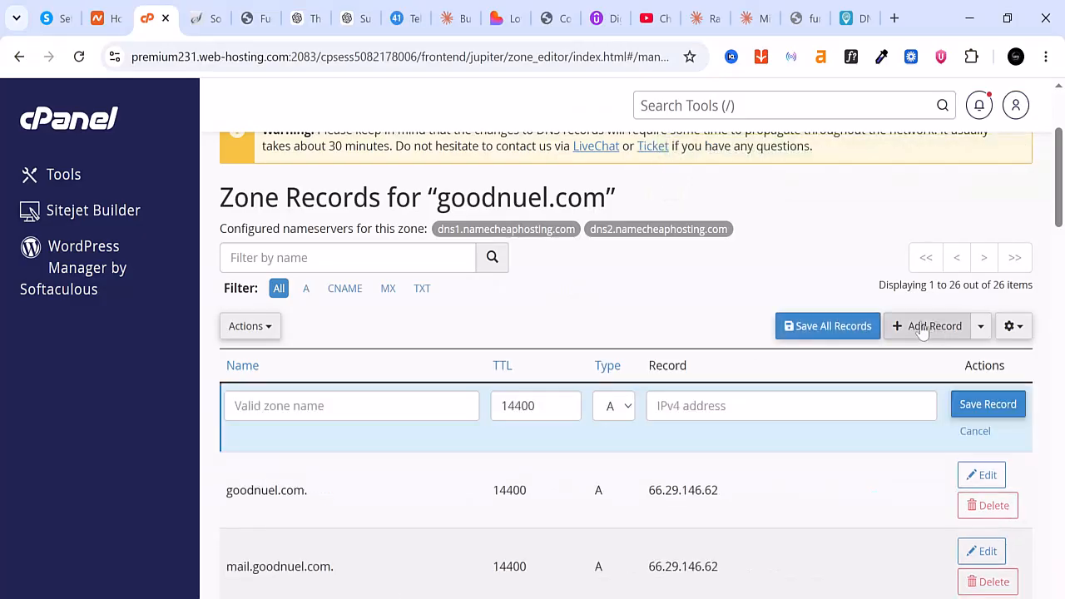
click(627, 408)
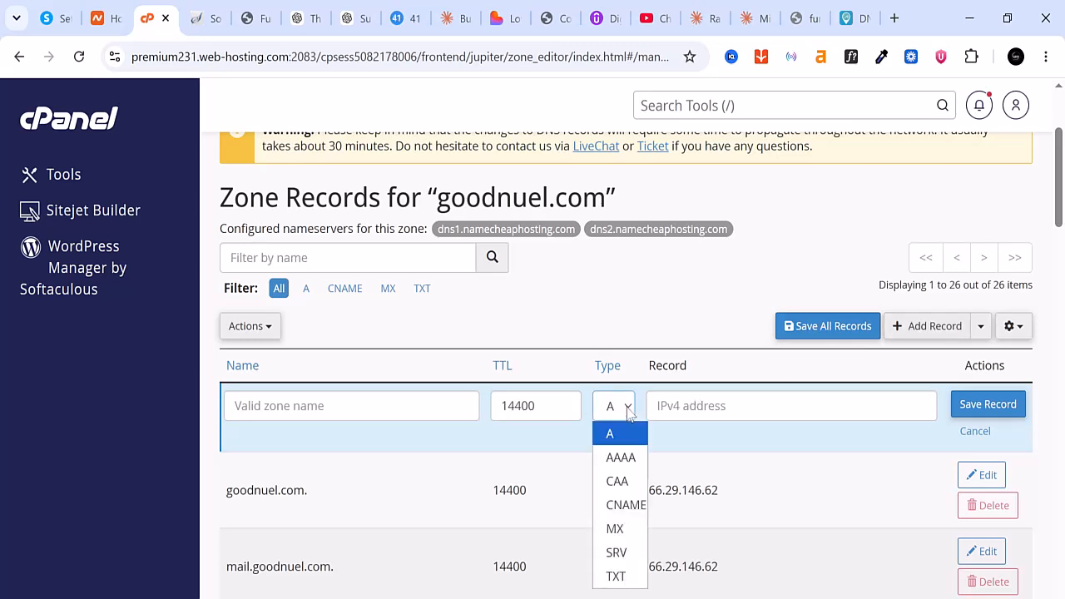
click(616, 576)
click(316, 406)
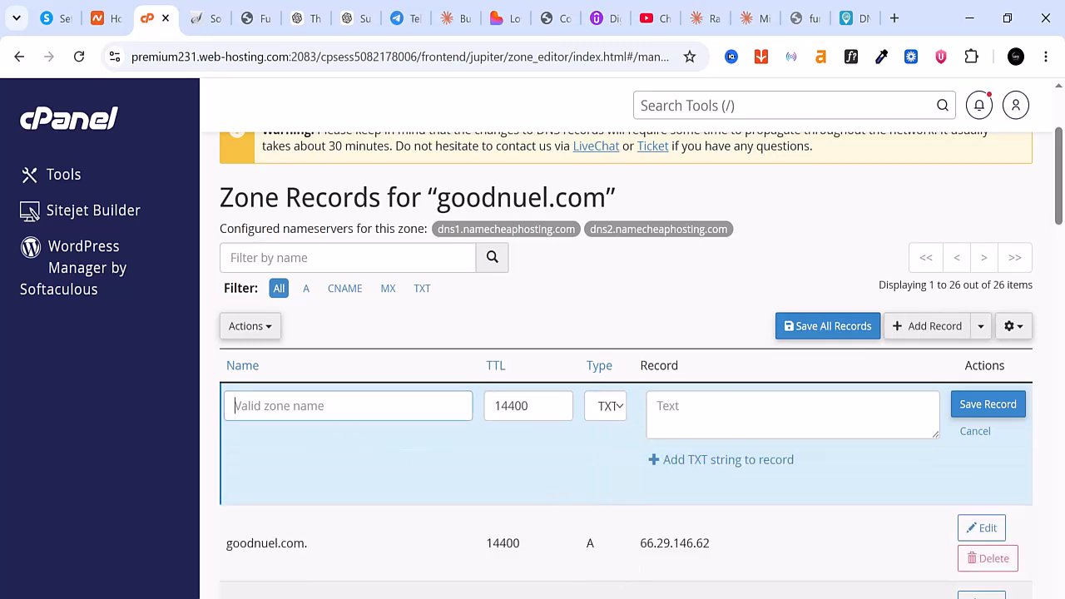
right_click(317, 406)
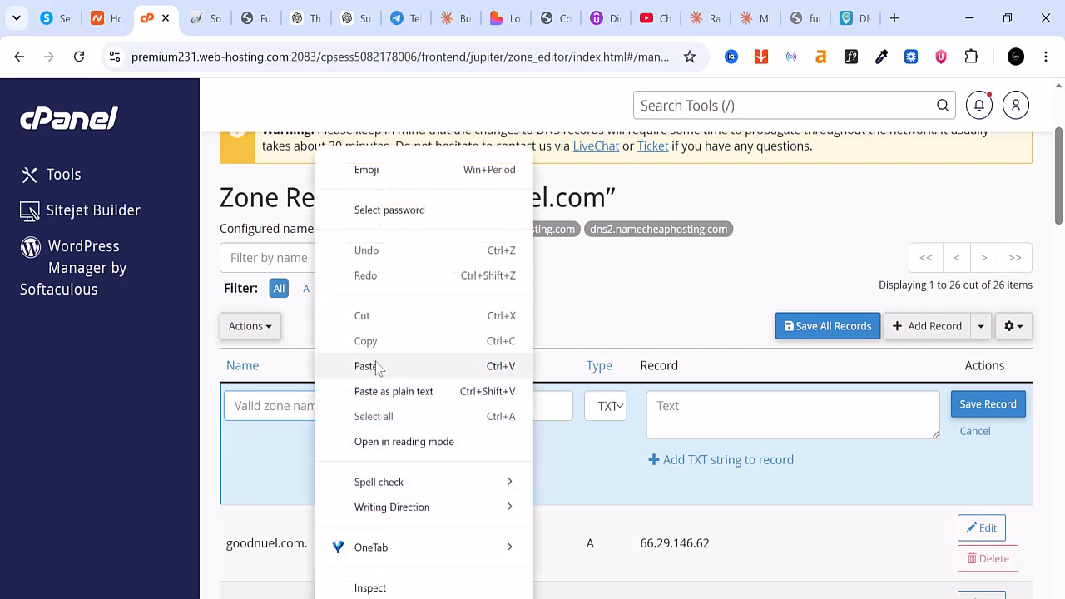
click(379, 366)
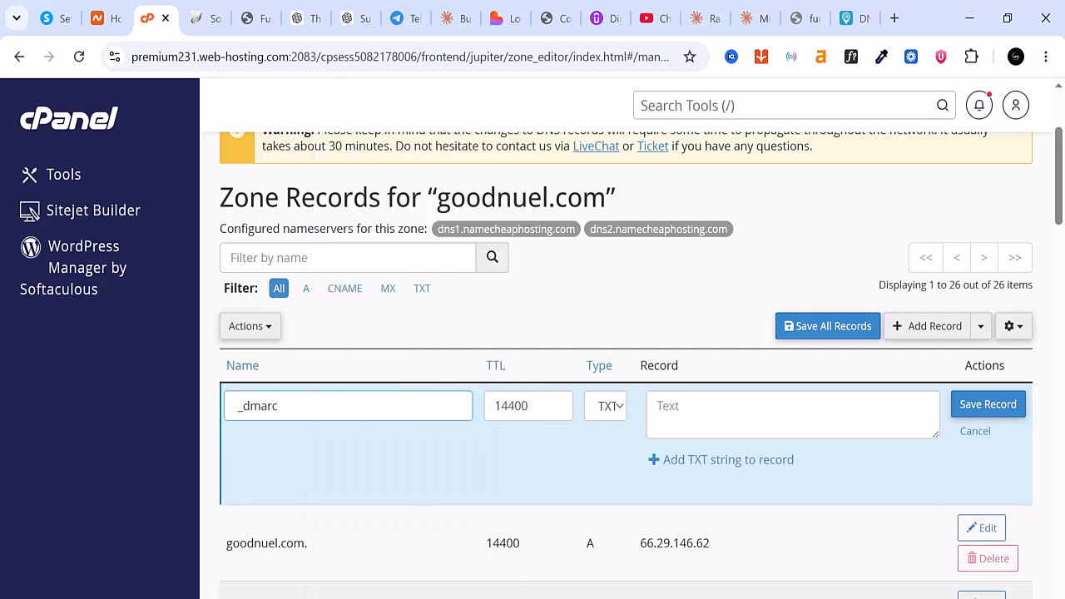
Copy the DMARC value (v=DMARC1; p=none; with the reporting e-mail) from systeme.io, paste it as the TXT record's text in cPanel, and save it
key(alt+Tab)
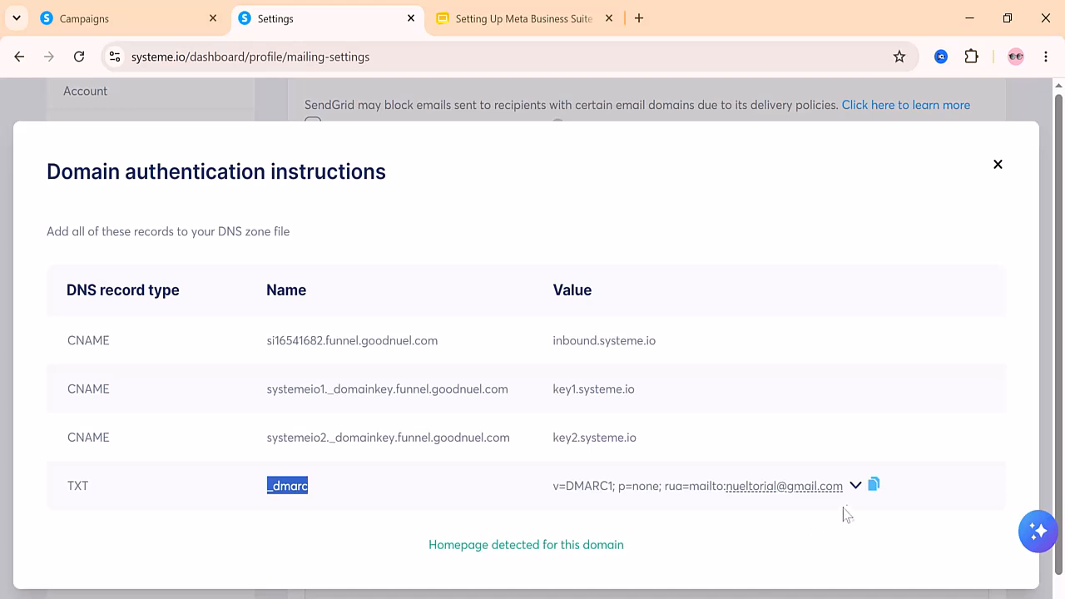
click(874, 487)
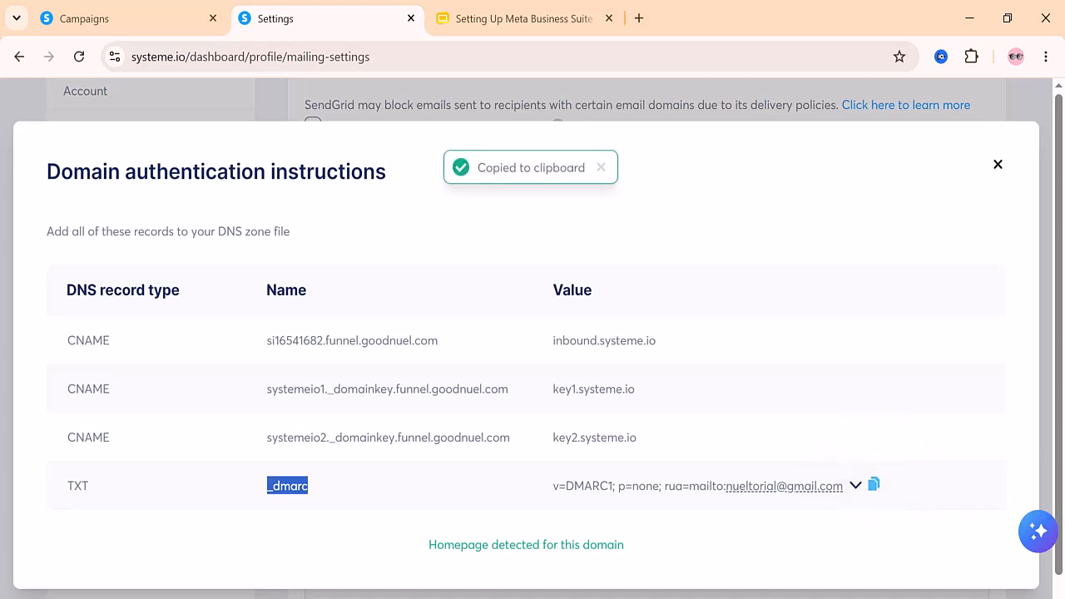
key(alt+Tab)
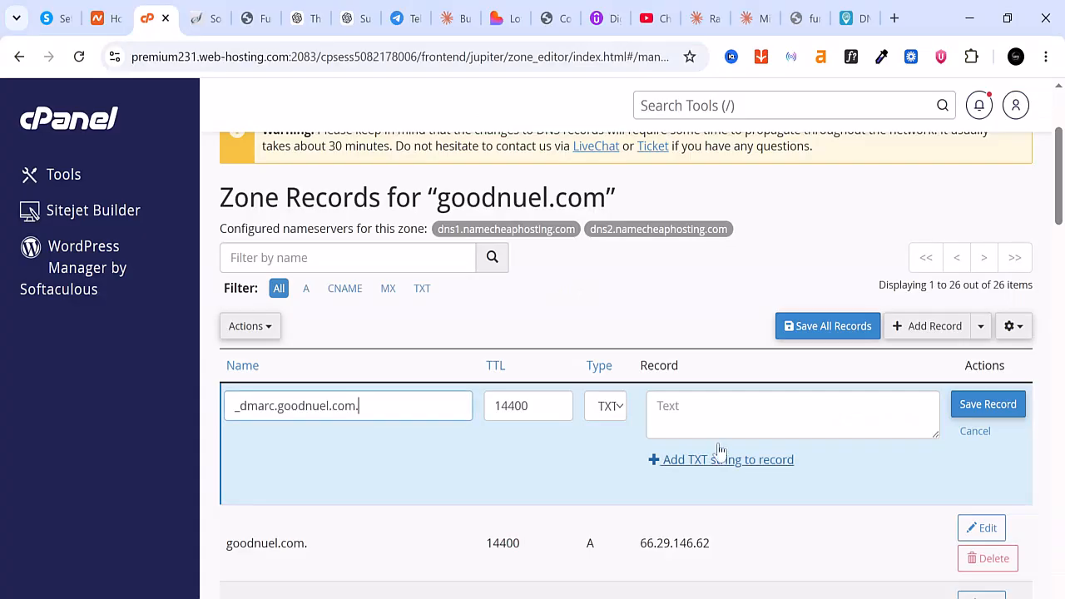
click(658, 408)
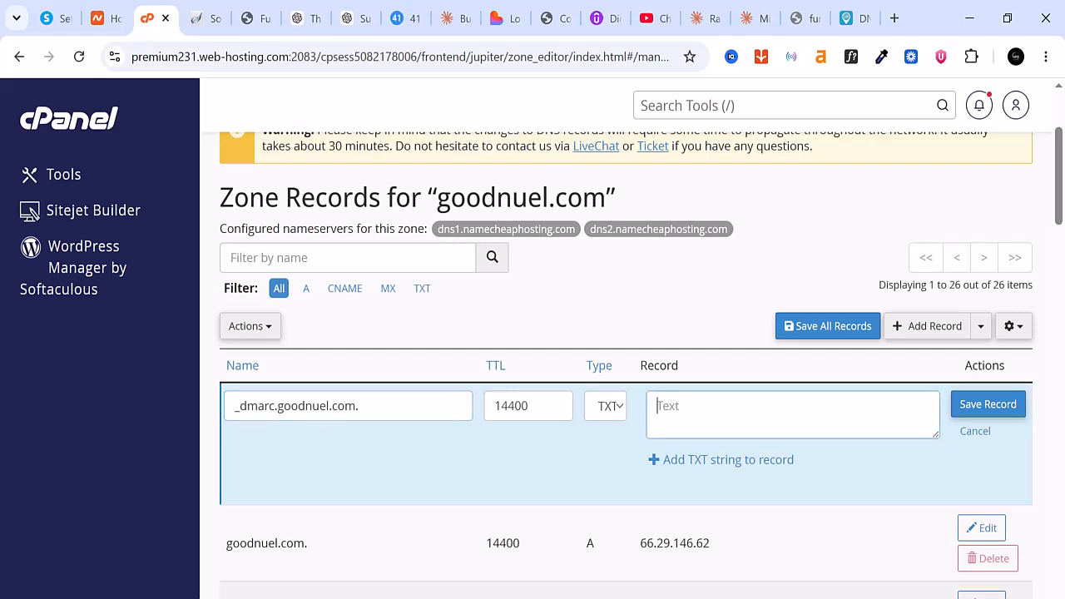
right_click(694, 416)
click(731, 366)
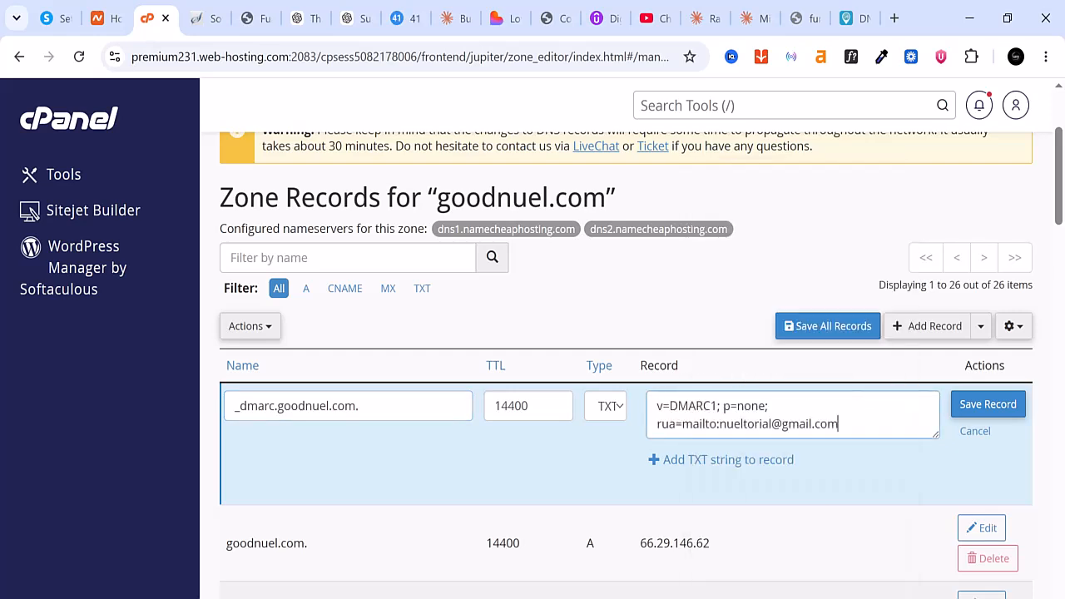
click(980, 406)
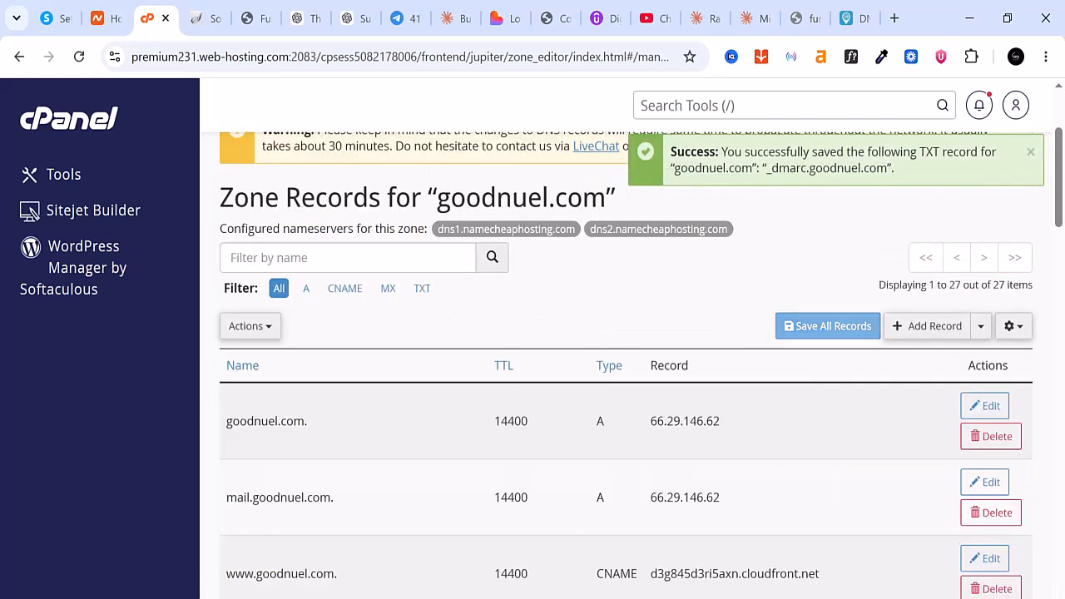
Switch back to systeme.io and close the domain authentication instructions for funnel.goodnuel.com
key(alt+Tab)
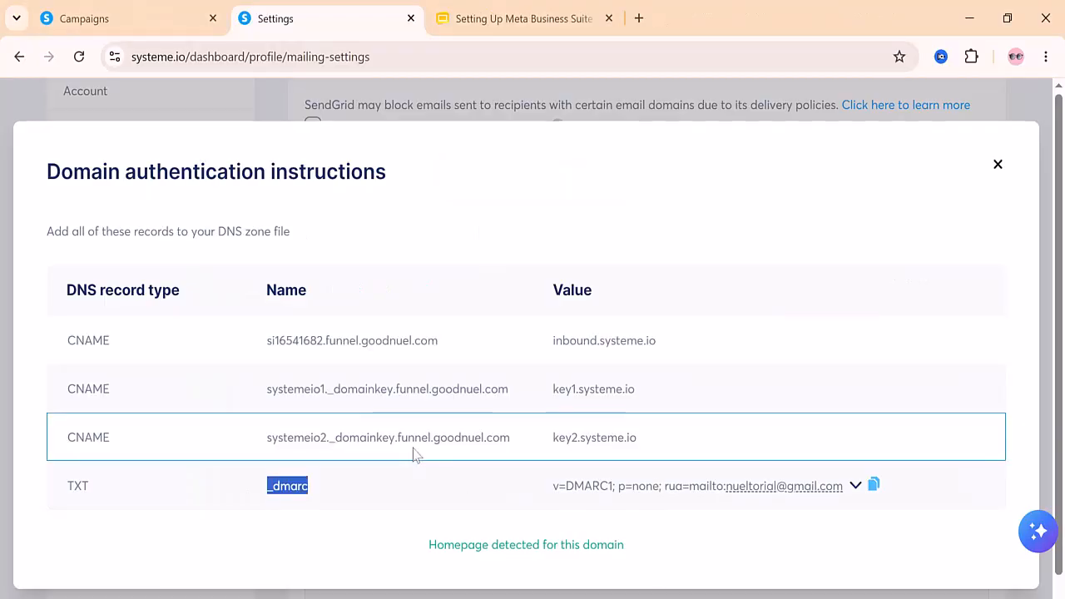
scroll(414, 451, down, 1)
click(998, 144)
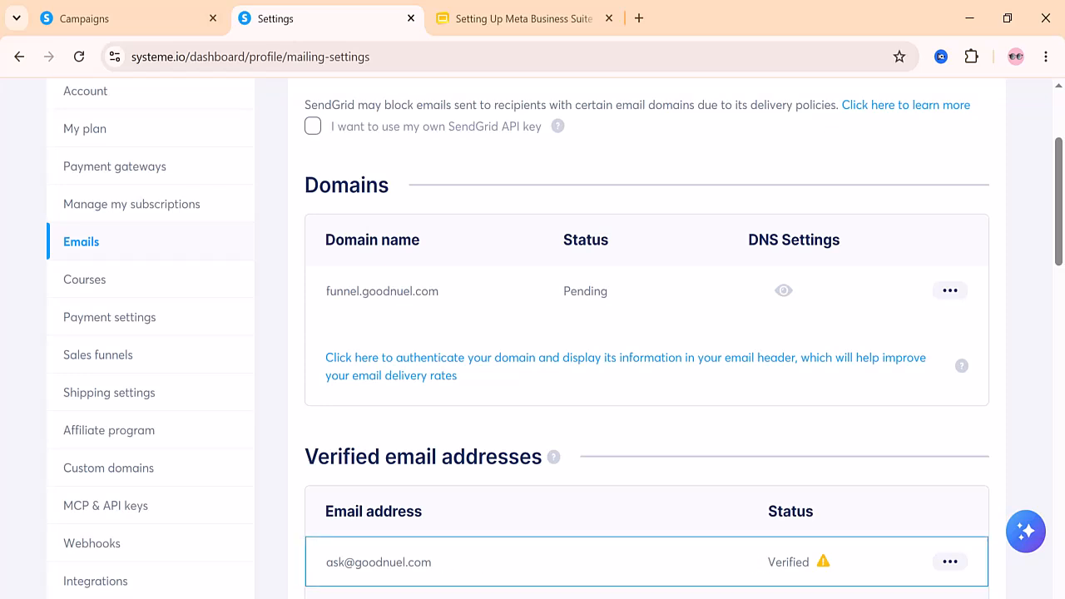
Examine the options for the first verified email address and the form for adding a new sender email, closing both without changes
click(950, 563)
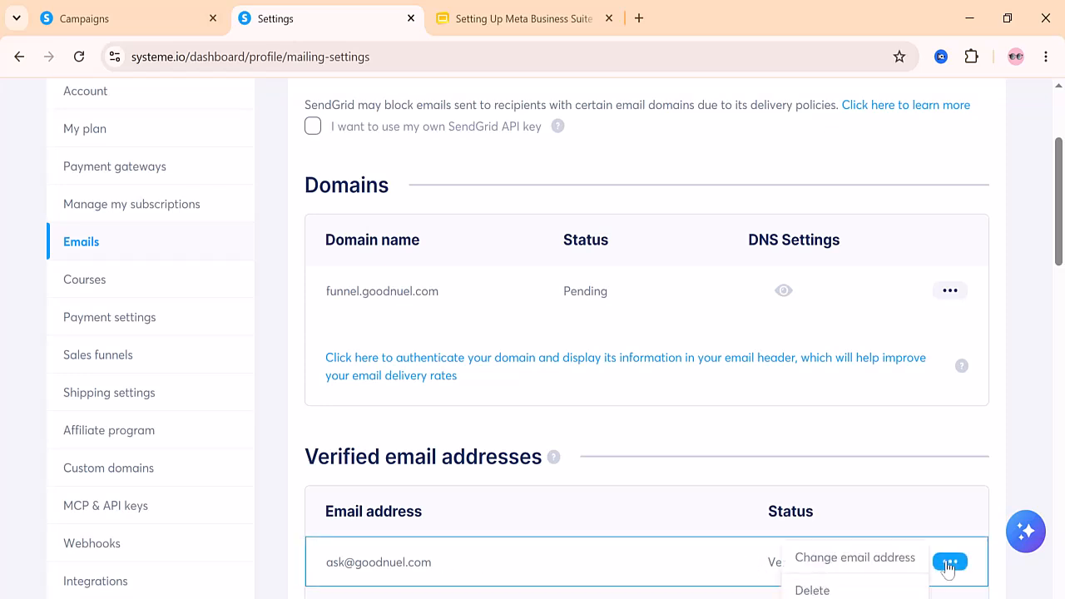
click(556, 573)
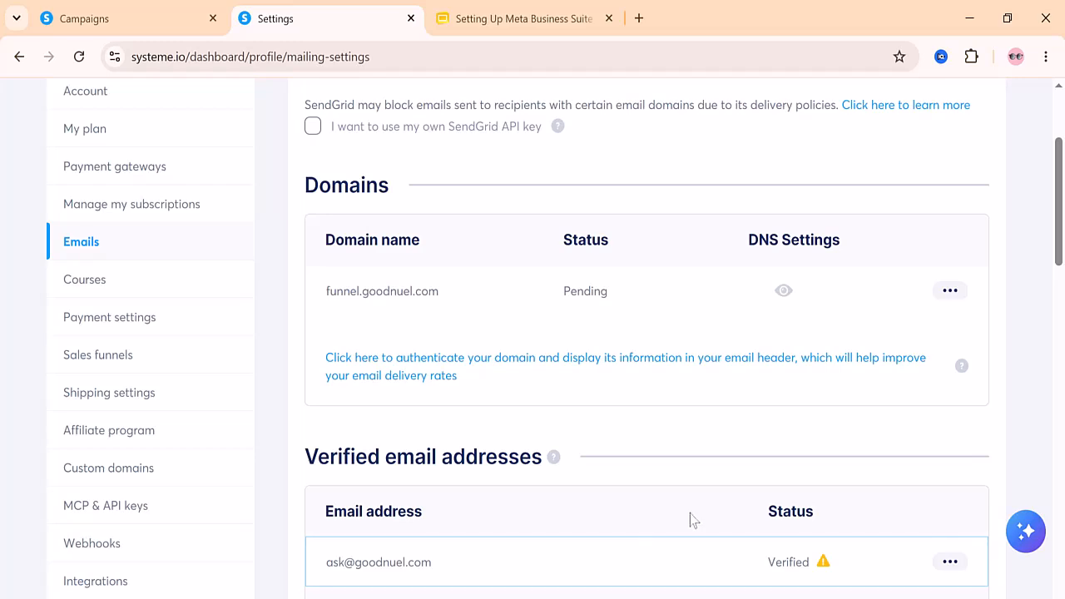
scroll(690, 521, down, 4)
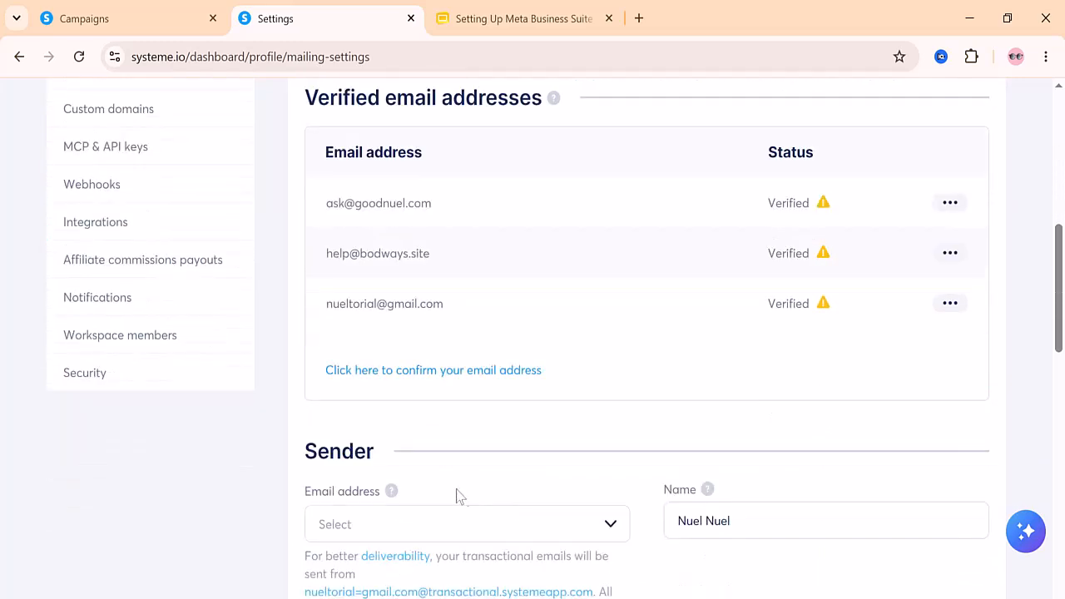
click(422, 375)
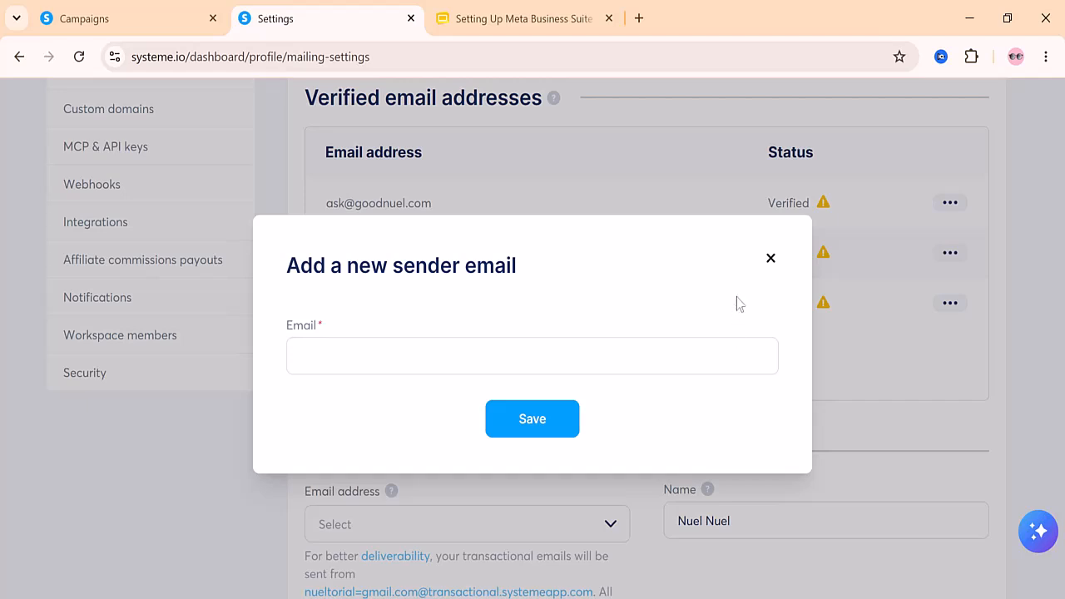
click(772, 260)
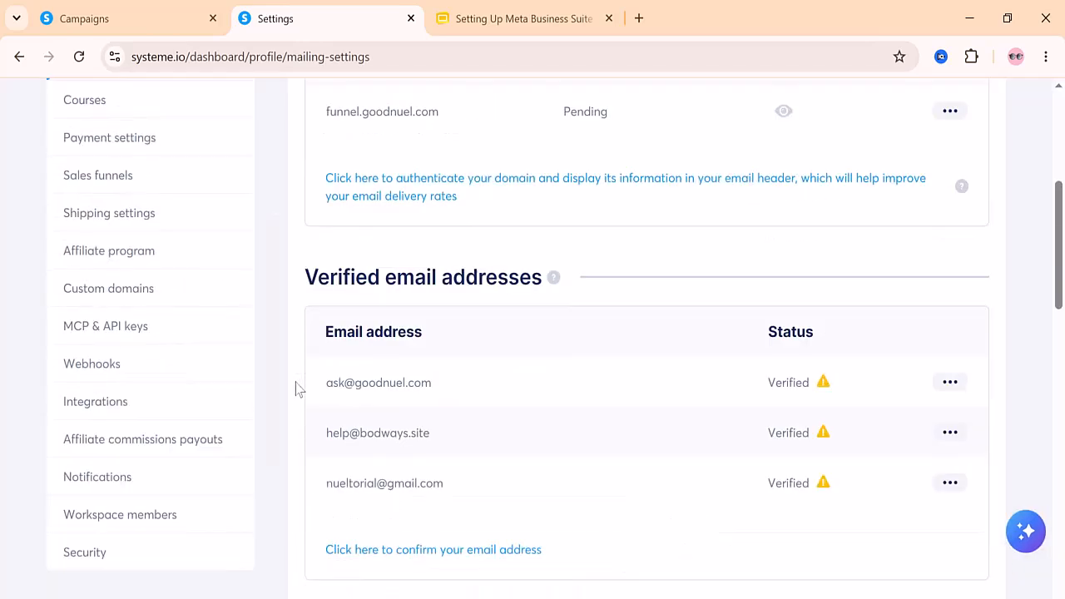
Go to the custom domains settings, view the DNS configuration instructions for funnel.goodnuel.com, and close them
scroll(119, 333, up, 5)
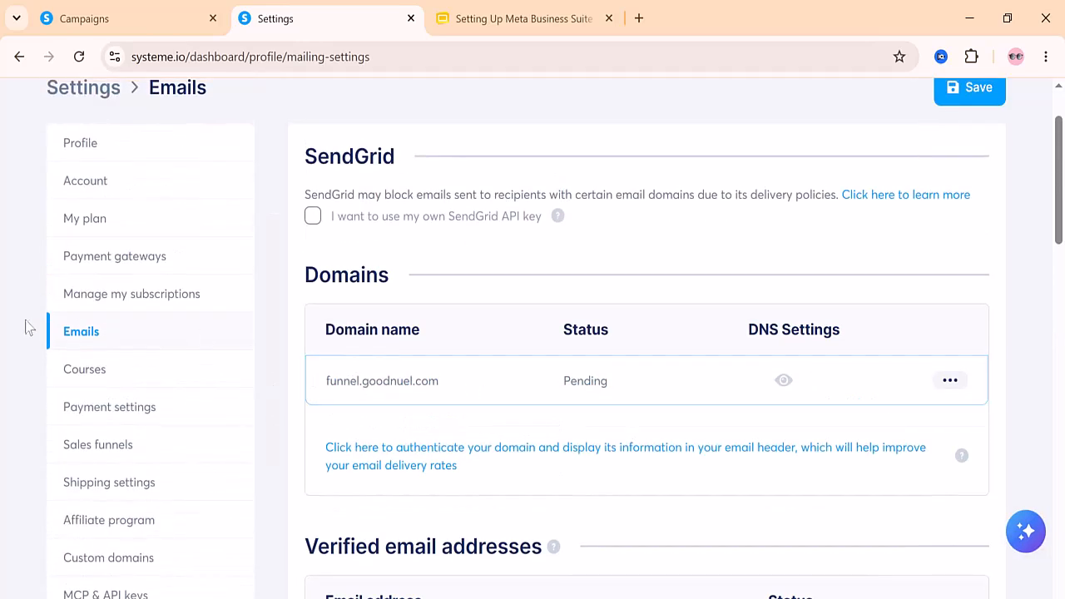
click(109, 571)
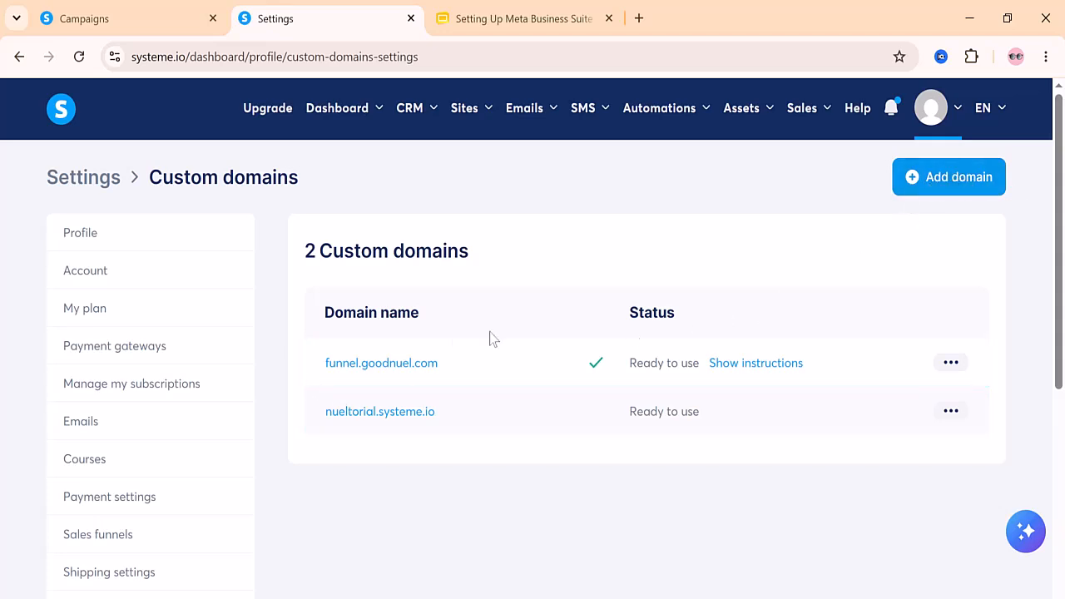
click(761, 372)
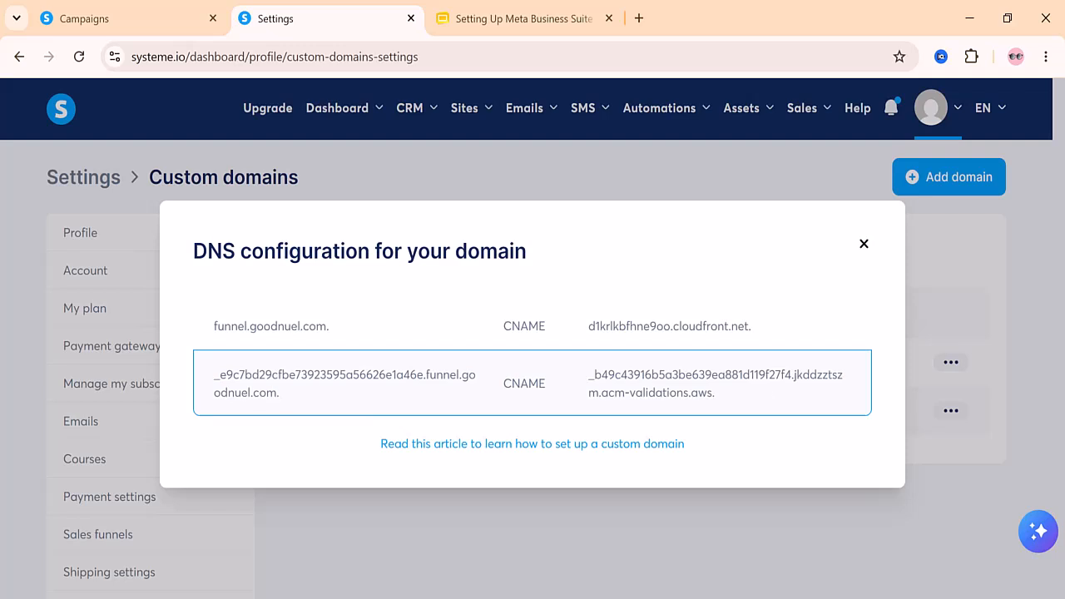
click(864, 245)
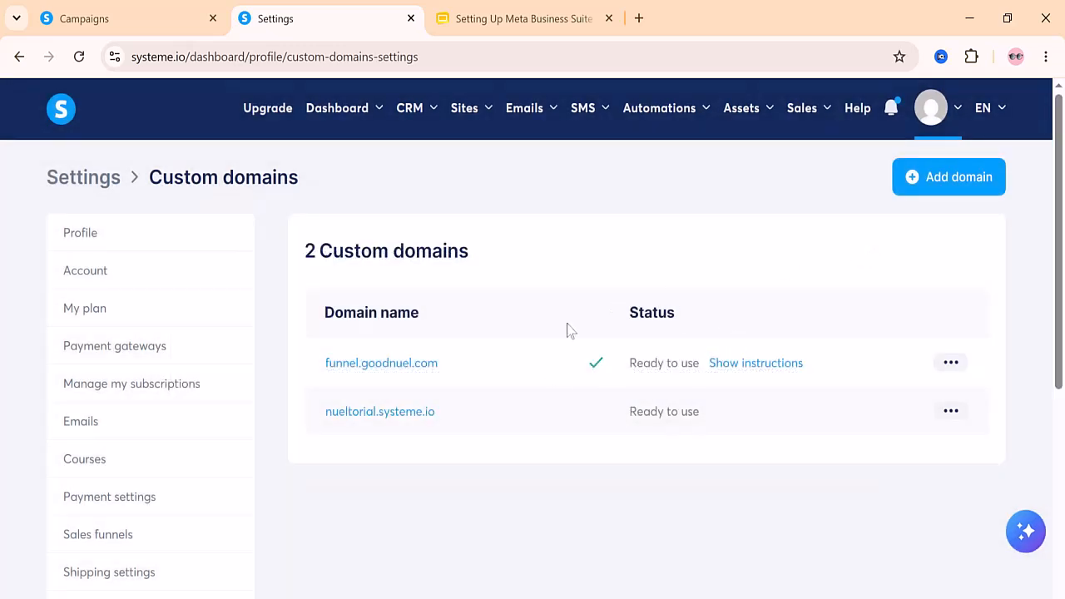